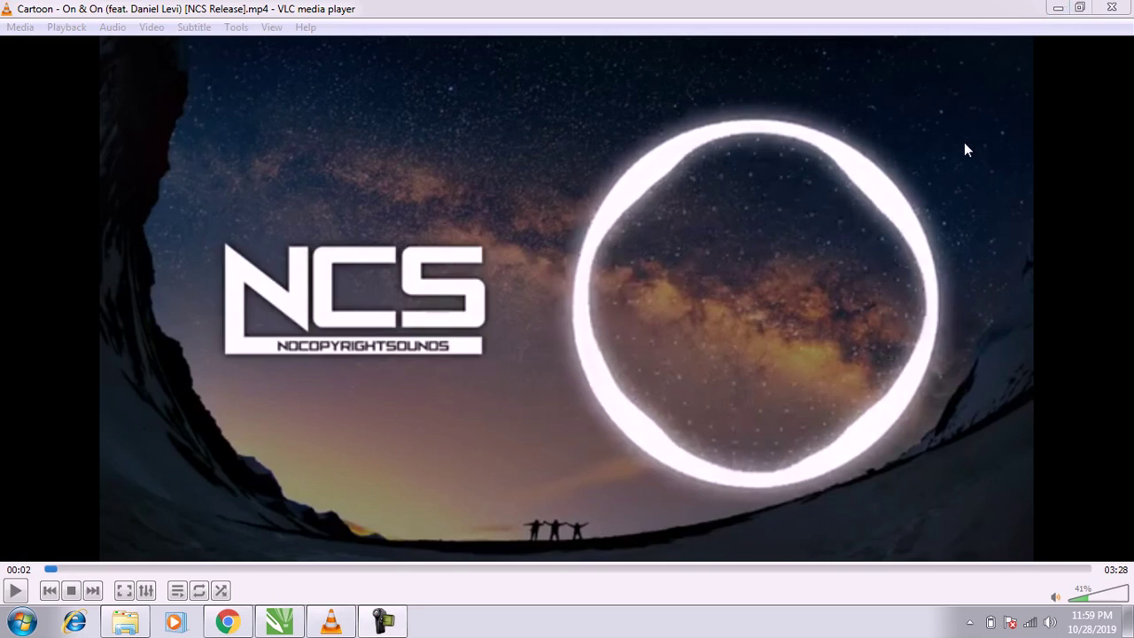
# Step: Resume the NCS music video in VLC, then hide the player to show the desktop
pyautogui.press('space')
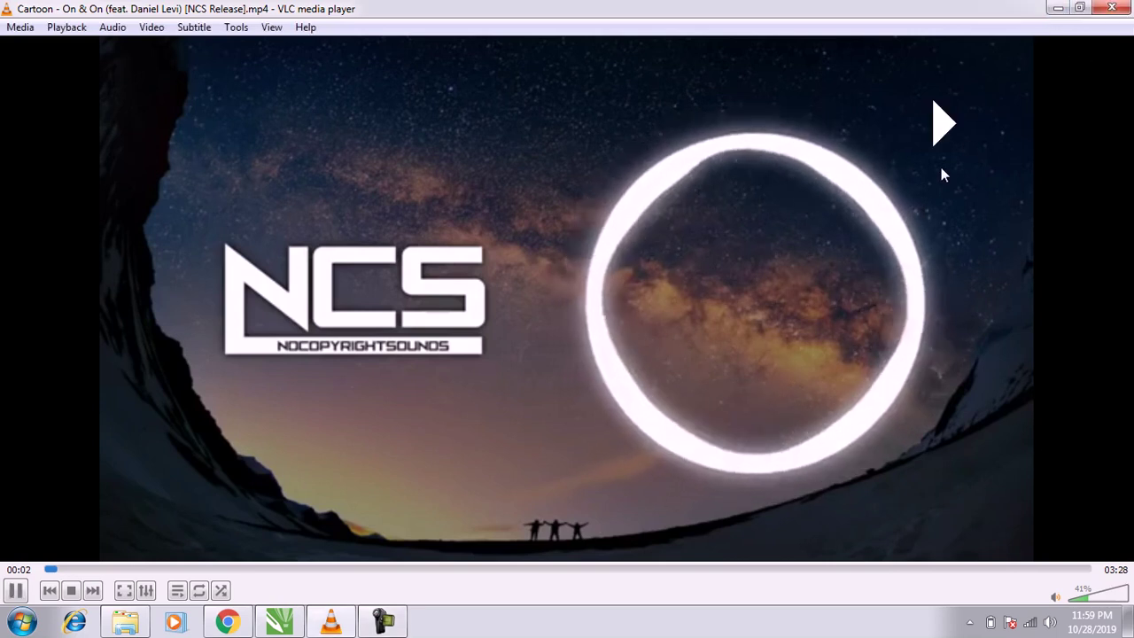
pyautogui.press('super+d')
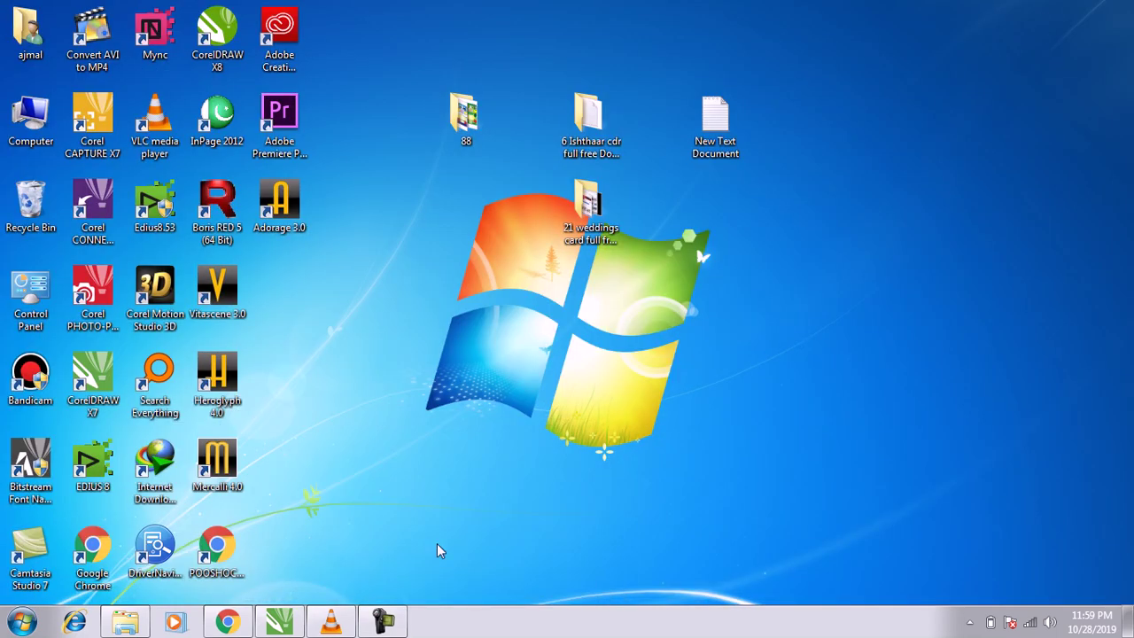
pyautogui.moveTo(279, 621)
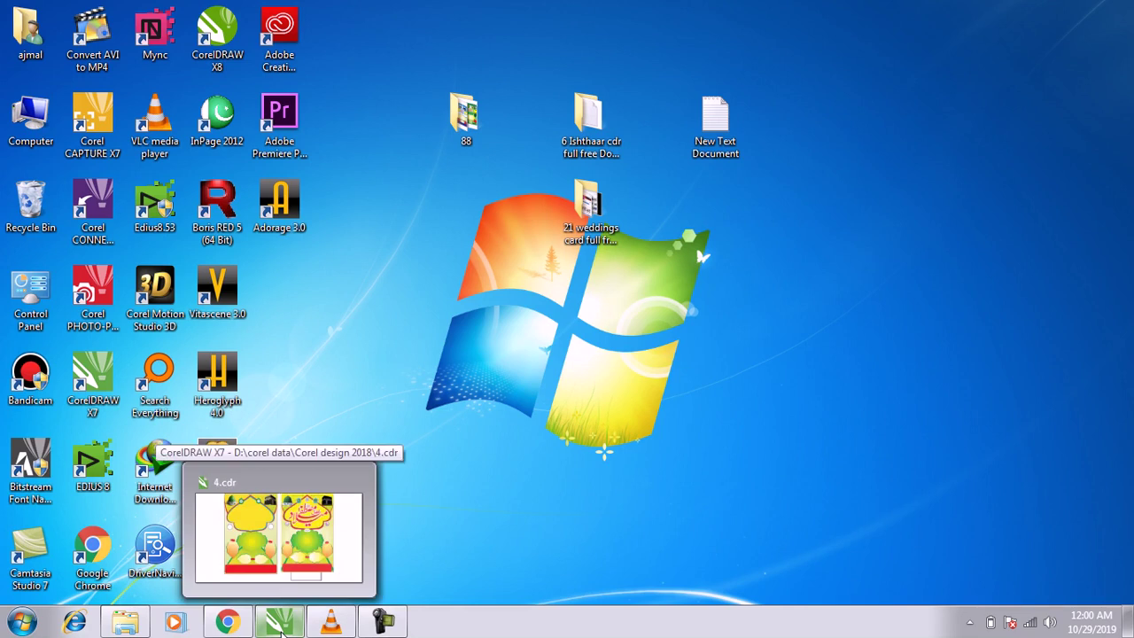
pyautogui.click(227, 622)
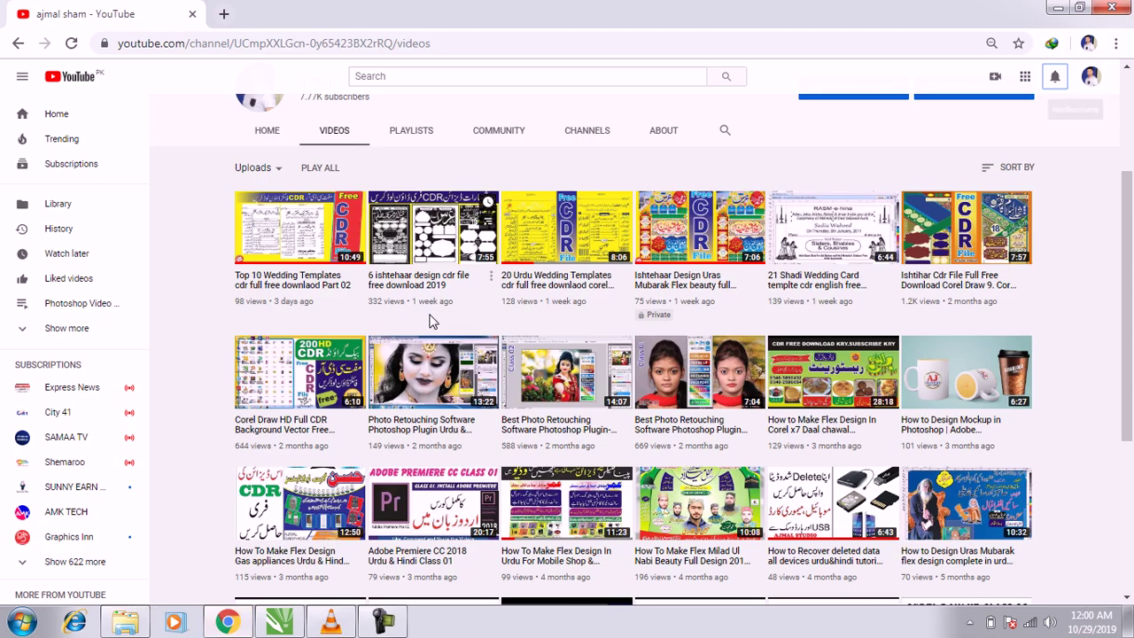
pyautogui.scroll(2, 1127, 94)
pyautogui.scroll(1, 1128, 95)
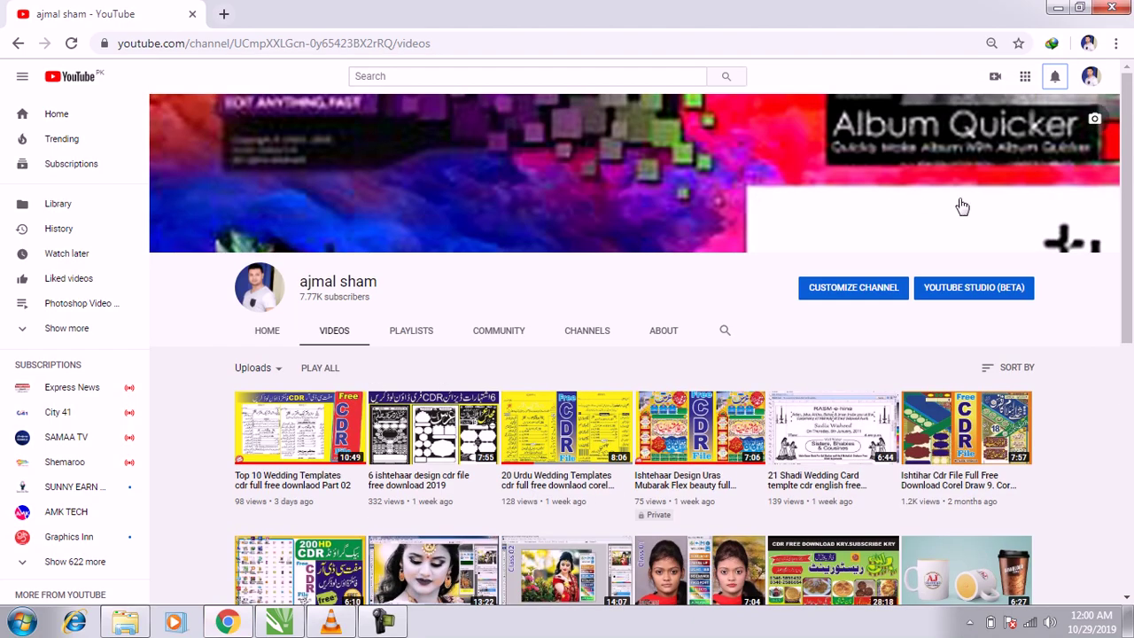
pyautogui.tripleClick(362, 280)
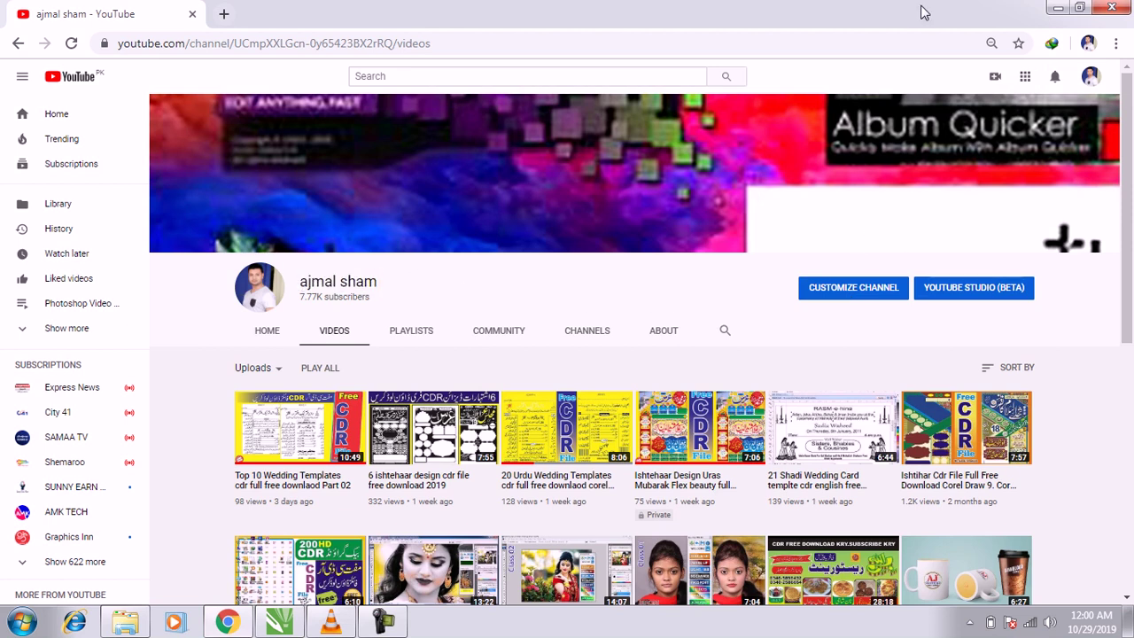
pyautogui.click(1057, 7)
pyautogui.doubleClick(740, 146)
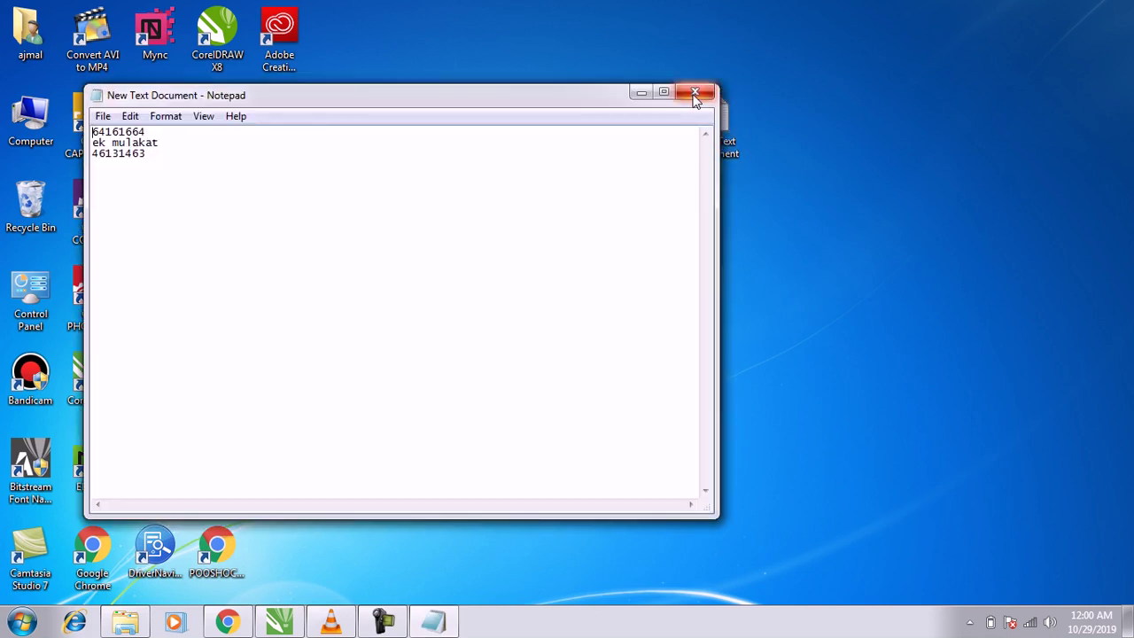
pyautogui.click(695, 93)
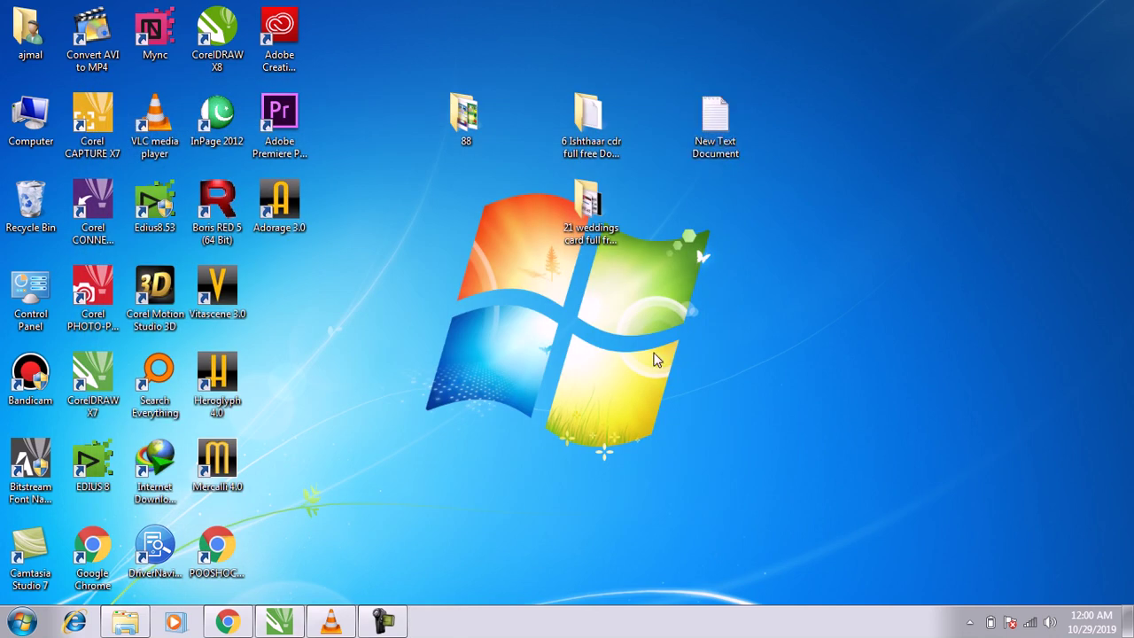
# Step: Create a new text document on the desktop with the default name and open it maximized
pyautogui.rightClick(656, 359)
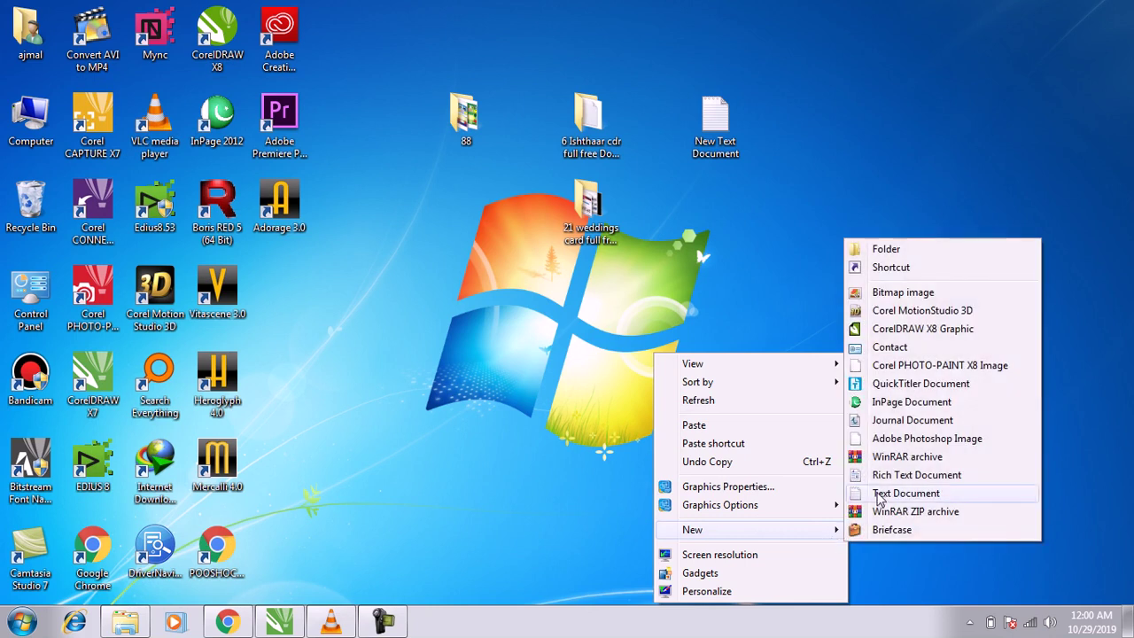
pyautogui.click(877, 493)
pyautogui.press('Return')
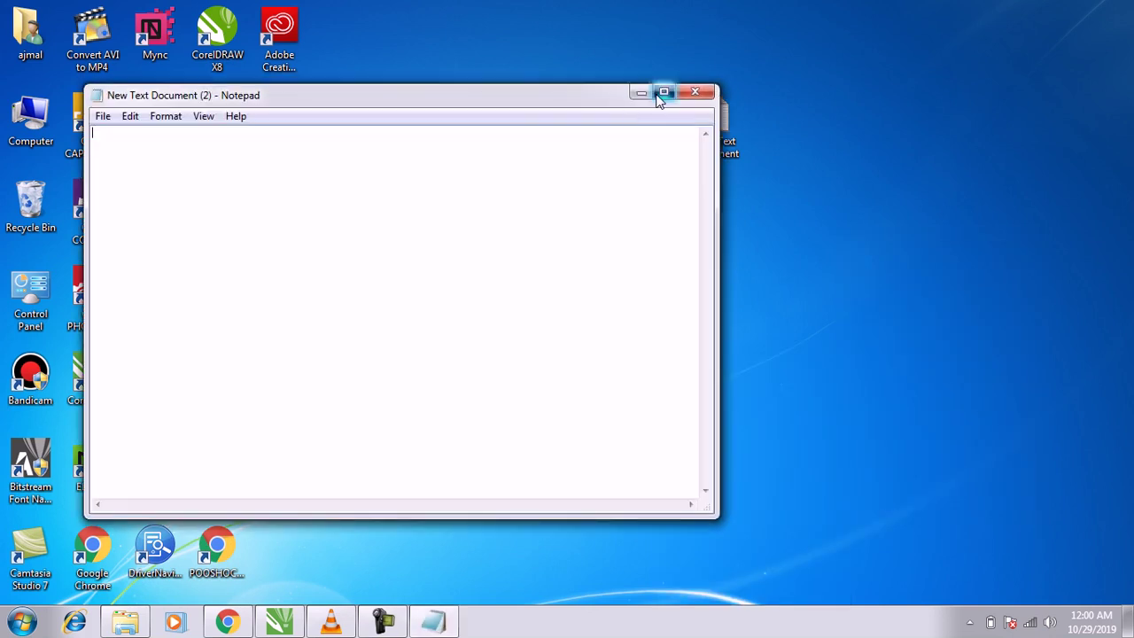
pyautogui.click(659, 93)
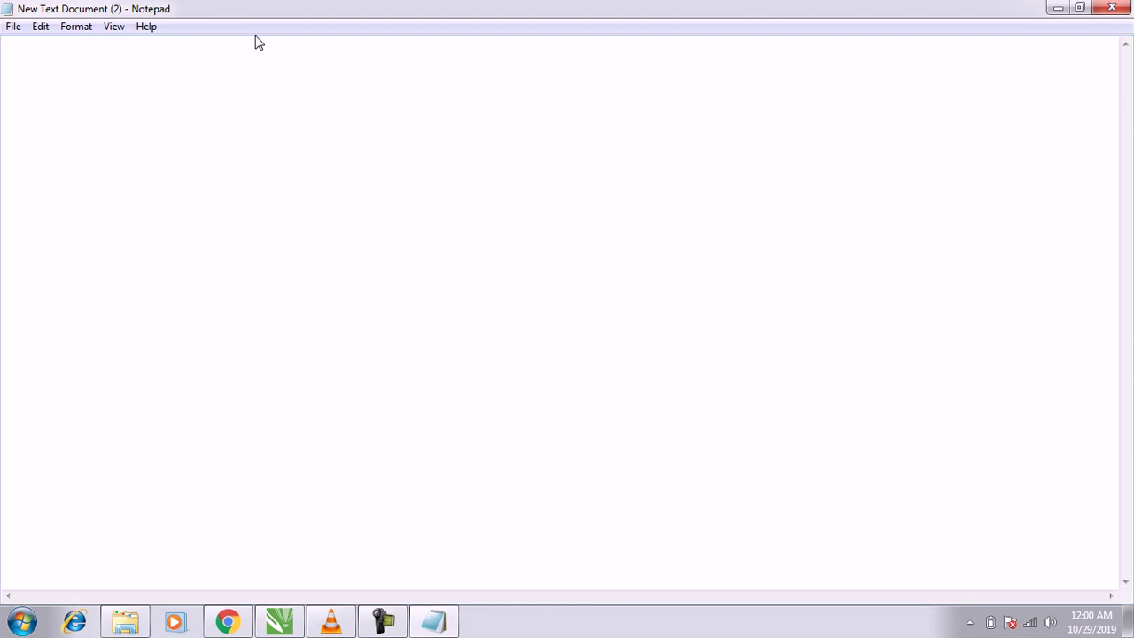
# Step: Set the Notepad font to Lucida Console at size 36
pyautogui.click(76, 27)
pyautogui.click(97, 65)
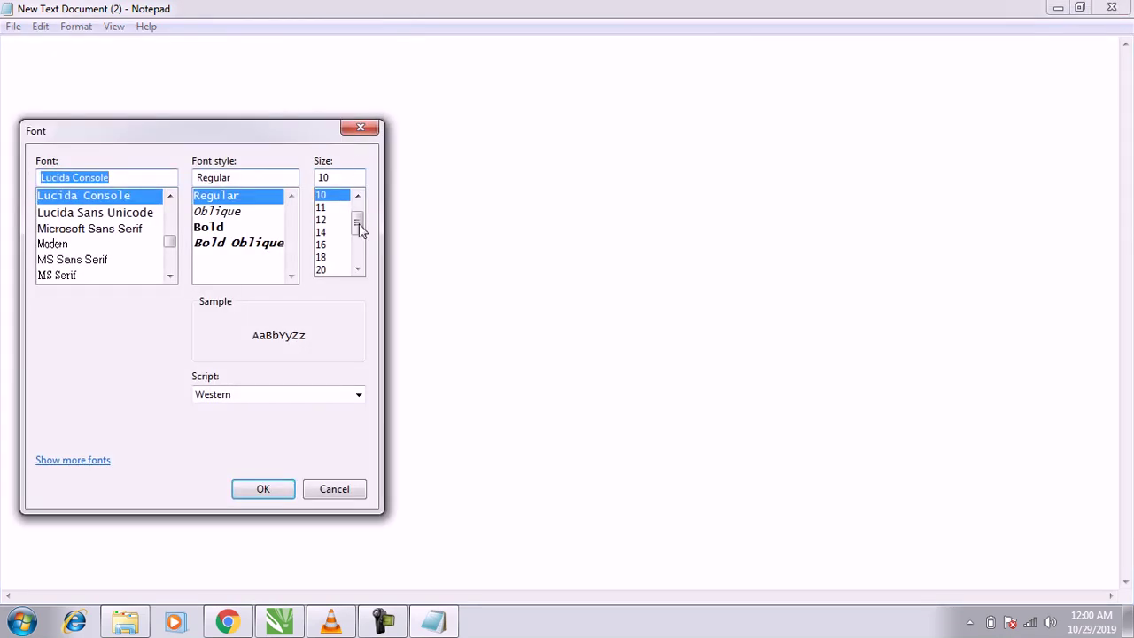
pyautogui.click(358, 256)
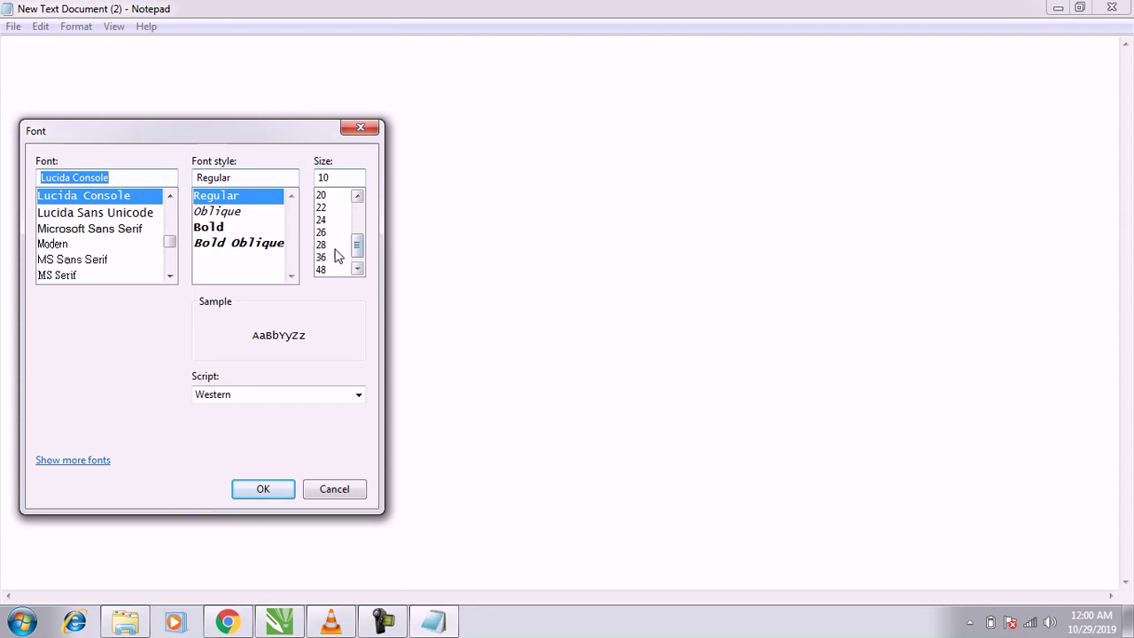
pyautogui.click(329, 257)
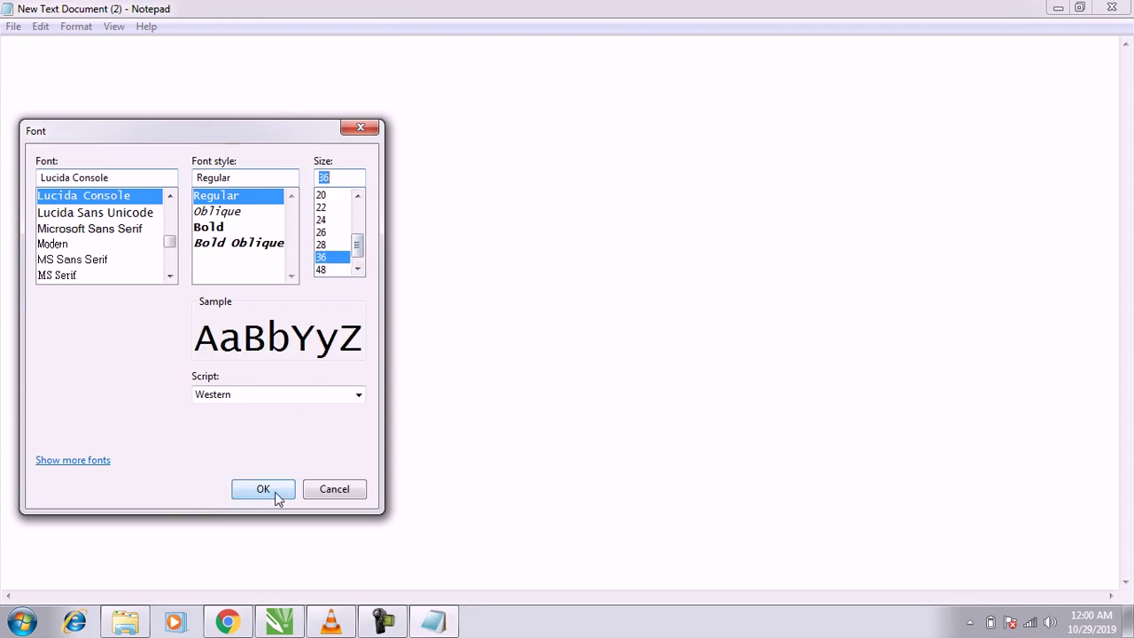
pyautogui.click(277, 493)
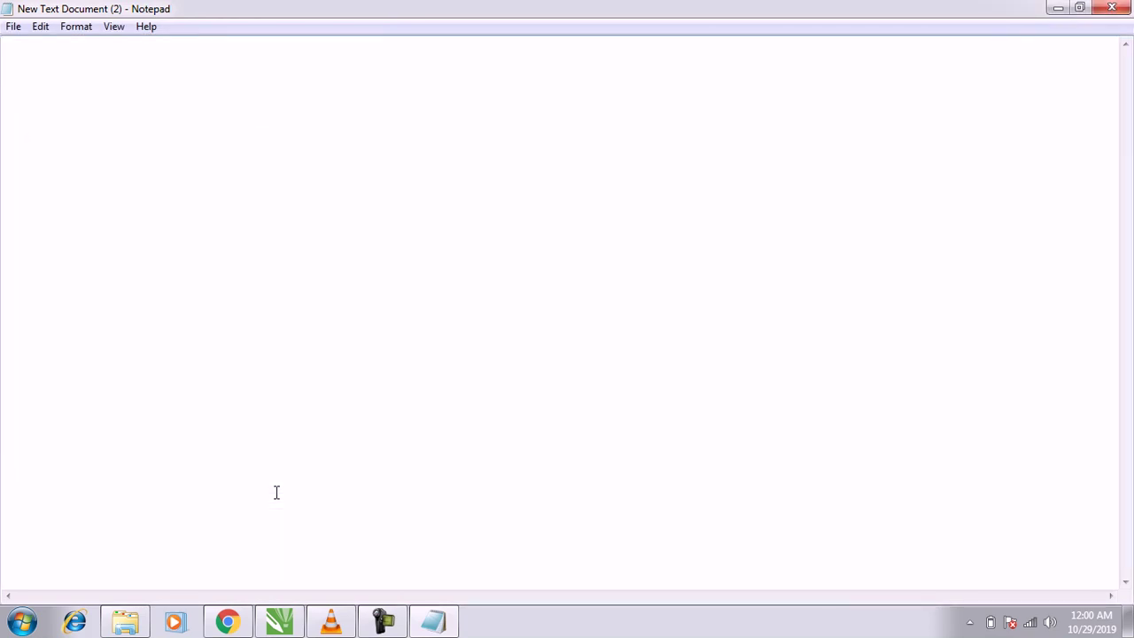
# Step: Type 'aslamo alikum dosto' and a second line 'sub lhariat sy hy', fixing typos along the way
pyautogui.write('aslamo alikum s')
pyautogui.click(276, 491)
pyautogui.write('os')
pyautogui.press('BackSpace')
pyautogui.press('BackSpace')
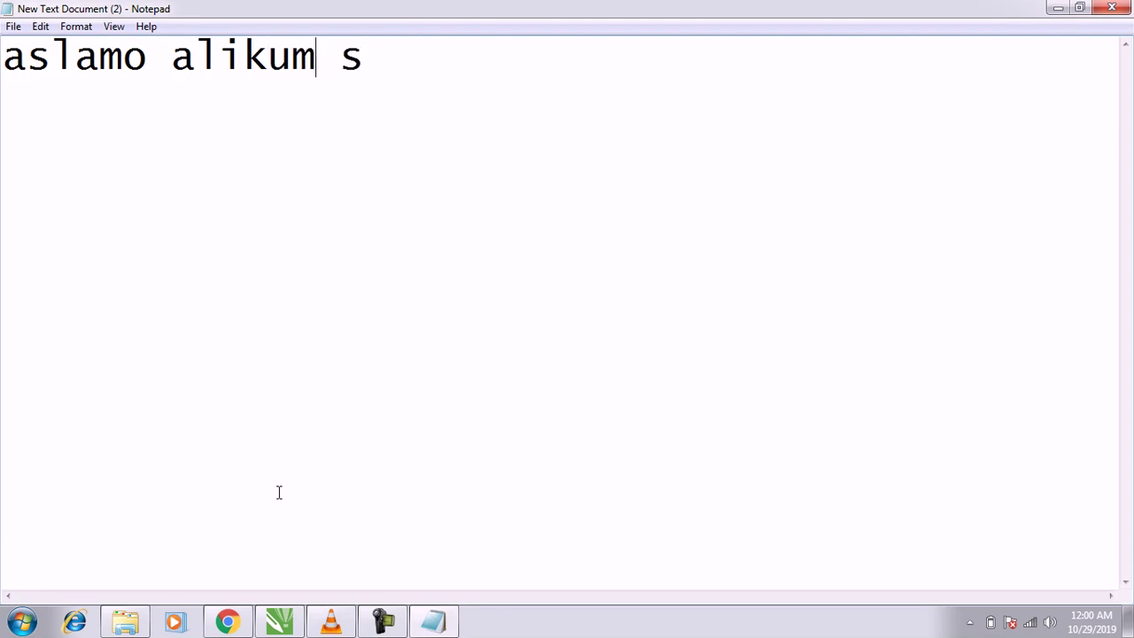
pyautogui.press('BackSpace')
pyautogui.write('dos')
pyautogui.click(278, 492)
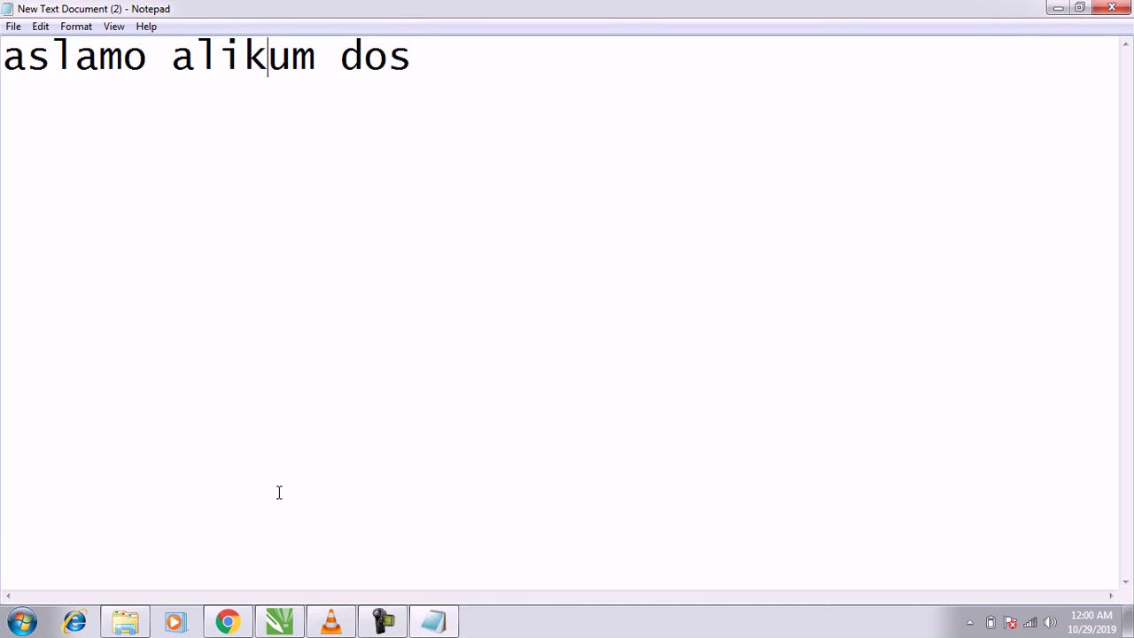
pyautogui.write('to ')
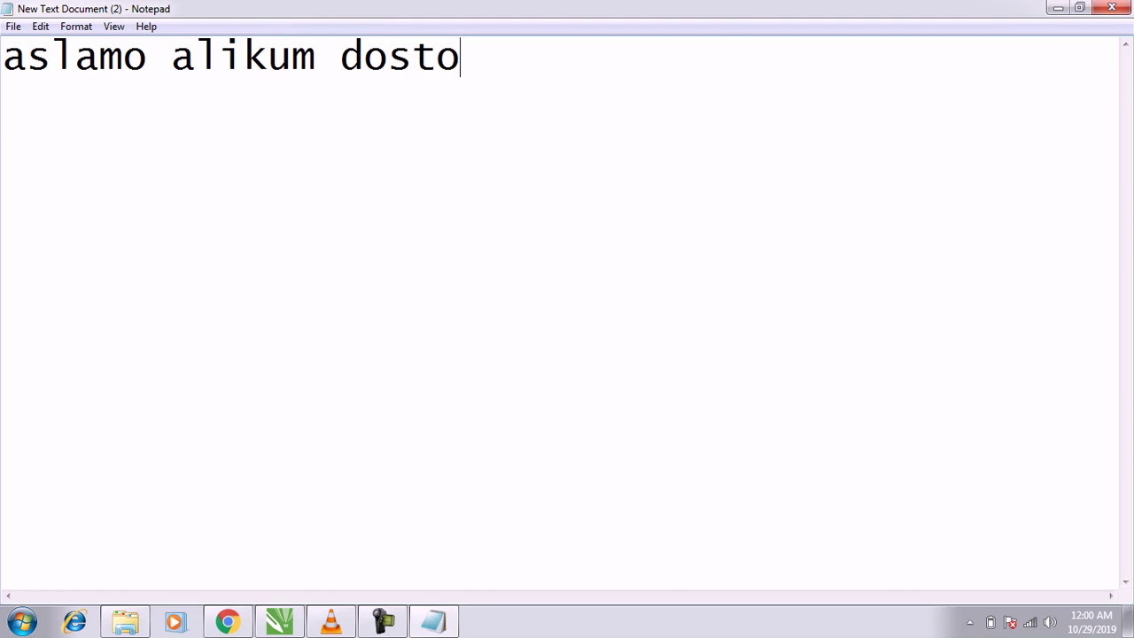
pyautogui.write('s')
pyautogui.write('ub h')
pyautogui.press('BackSpace')
pyautogui.write('lhariat ')
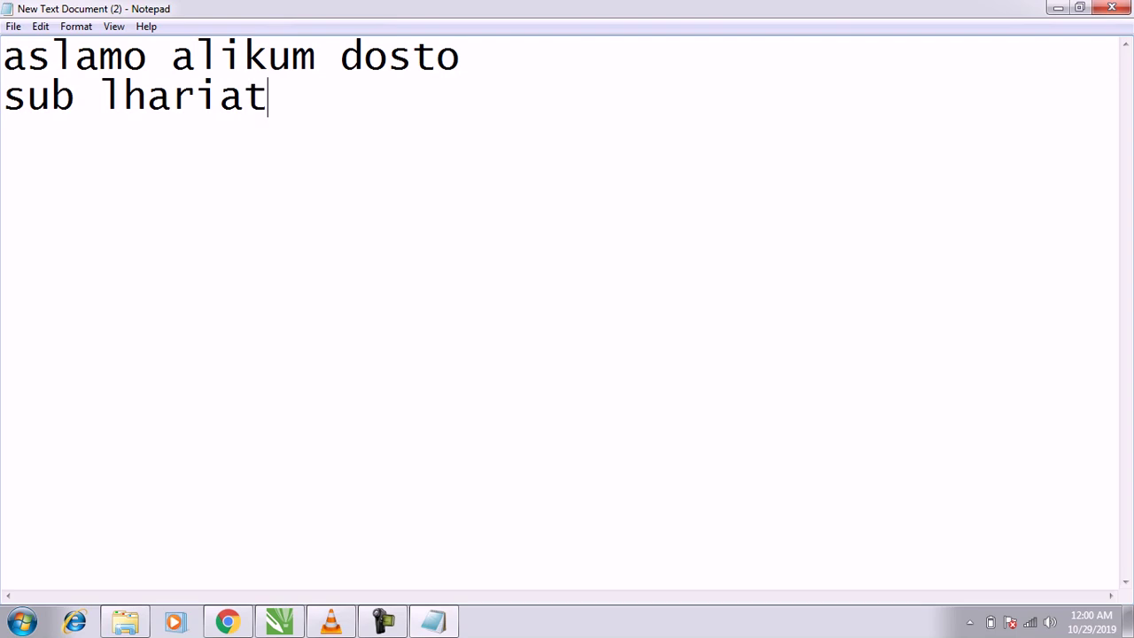
pyautogui.write('sy hy')
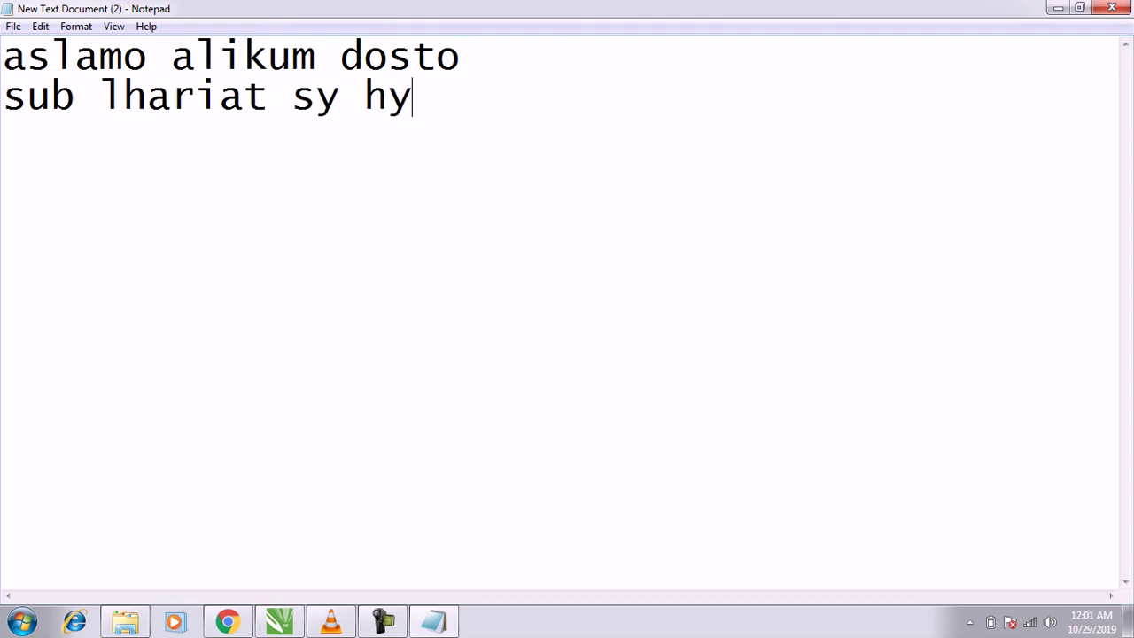
# Step: Replace all the text with 'aj bohat khubsurat design dainy wala hy' and start a new line
pyautogui.hotkey('ctrl', 'a')
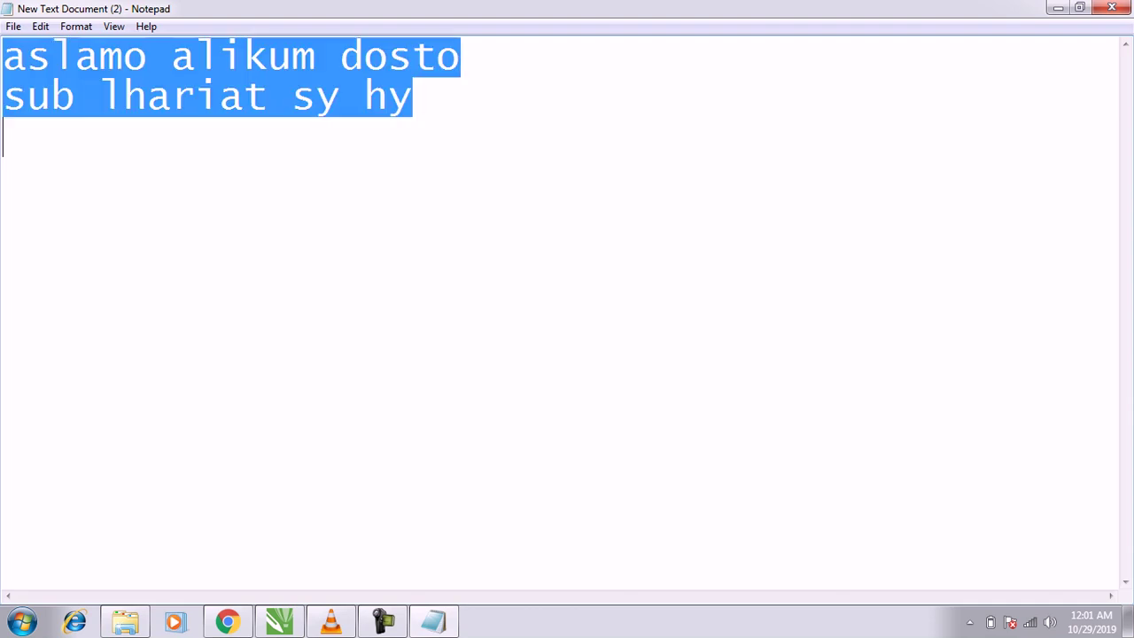
pyautogui.press('Delete')
pyautogui.write('aj bohat khubsurat des')
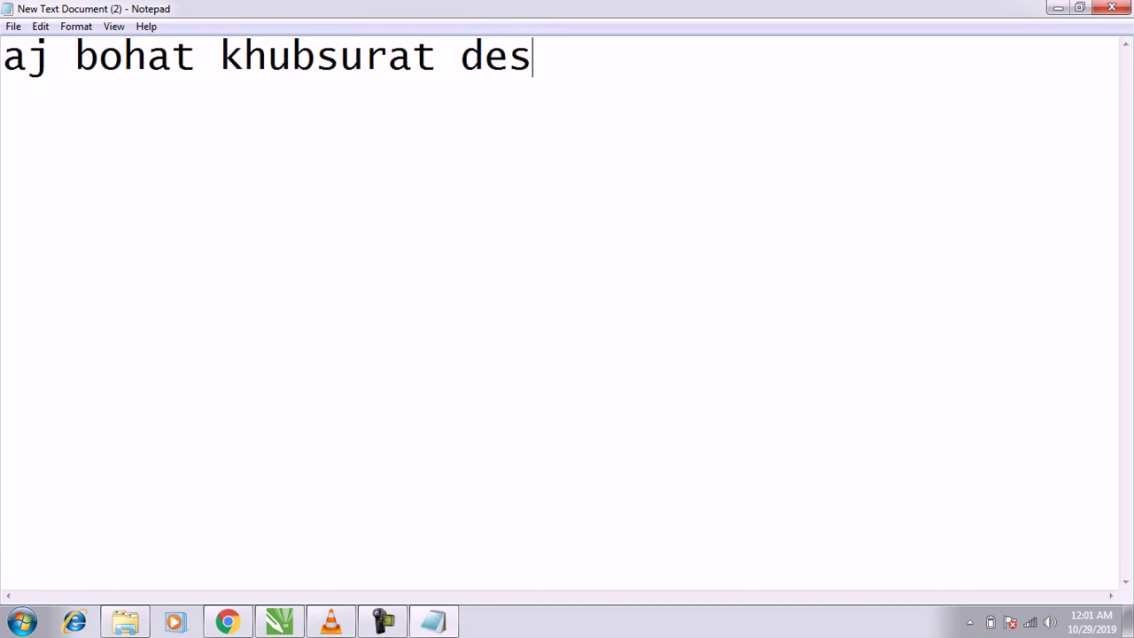
pyautogui.write('ign dainy wa')
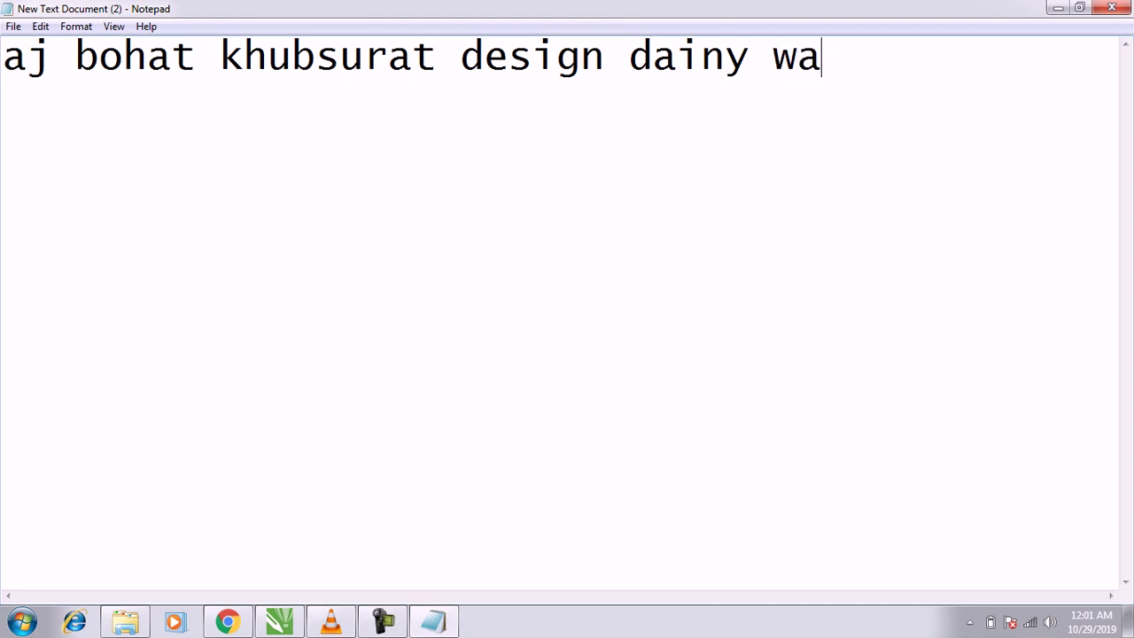
pyautogui.write('la hy')
pyautogui.press('Return')
# Step: Finish the message ending 'share subscribe kijy thanks', then bring up the YouTube channel page
pyautogui.write('ume')
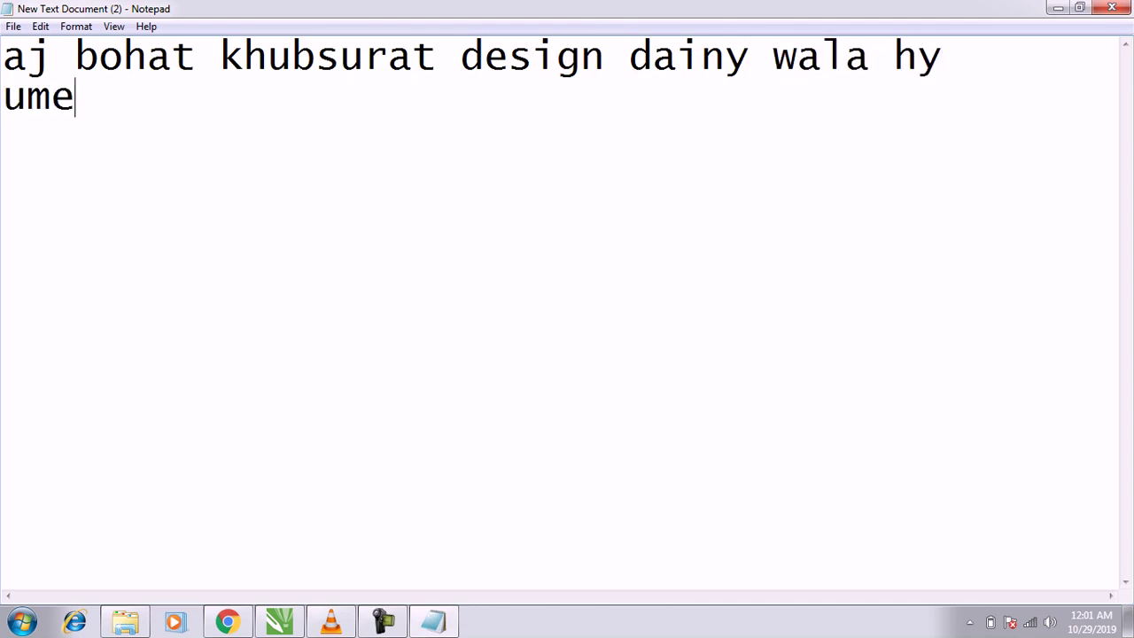
pyautogui.write('ed hy pasand ay ga')
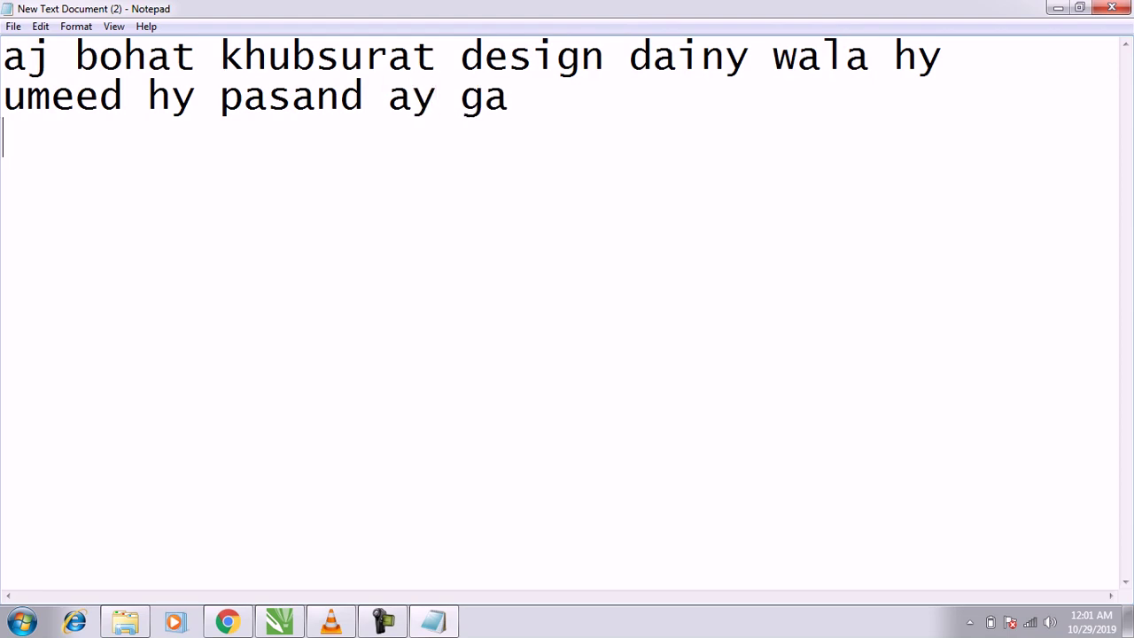
pyautogui.write('mery c')
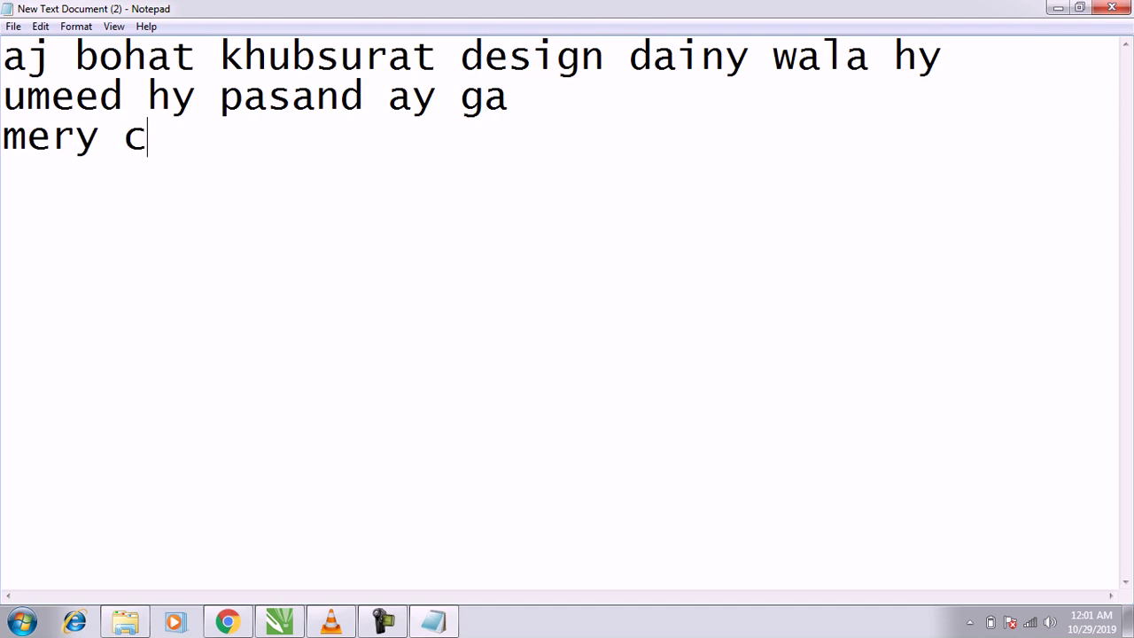
pyautogui.write('ha')
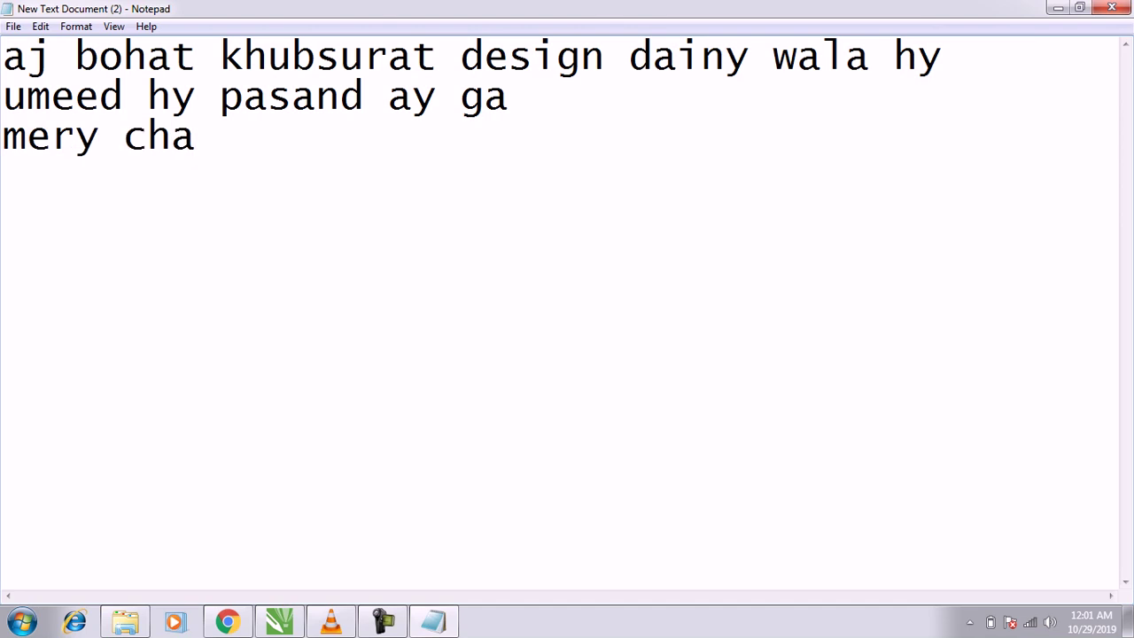
pyautogui.write('nne')
pyautogui.write('l')
pyautogui.write(' ko')
pyautogui.write('s')
pyautogui.write('ha')
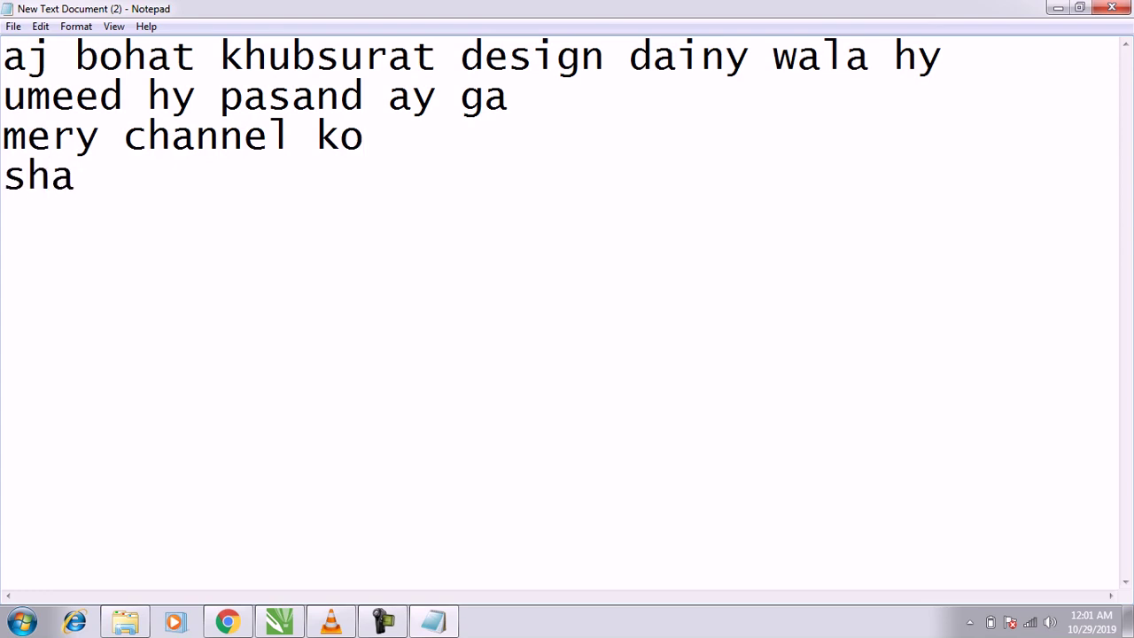
pyautogui.write('re   s')
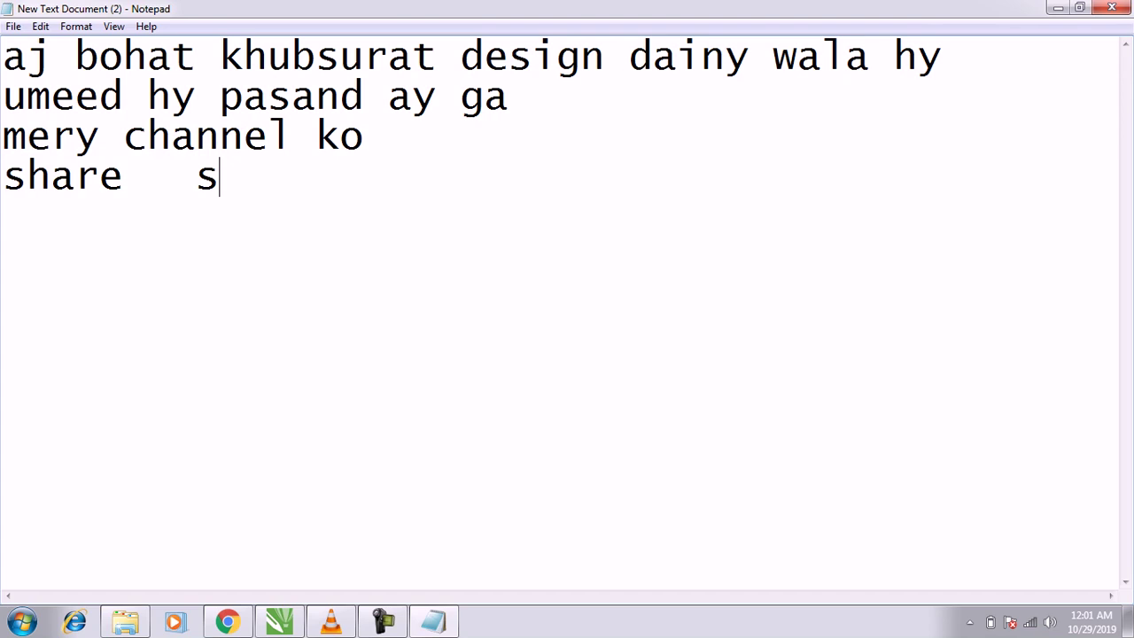
pyautogui.write('bscribe ==')
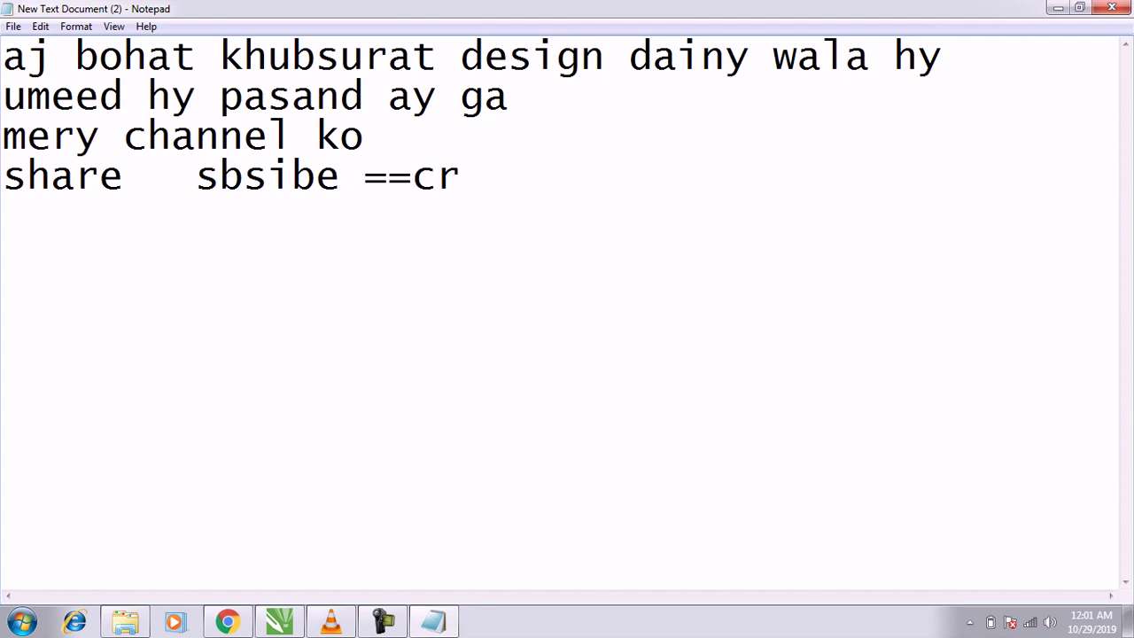
pyautogui.press('BackSpace')
pyautogui.press('BackSpace')
pyautogui.press('BackSpace')
pyautogui.press('BackSpace')
pyautogui.press('BackSpace')
pyautogui.press('BackSpace')
pyautogui.press('BackSpace')
pyautogui.press('BackSpace')
pyautogui.press('BackSpace')
pyautogui.press('BackSpace')
pyautogui.press('BackSpace')
pyautogui.write('ubscr')
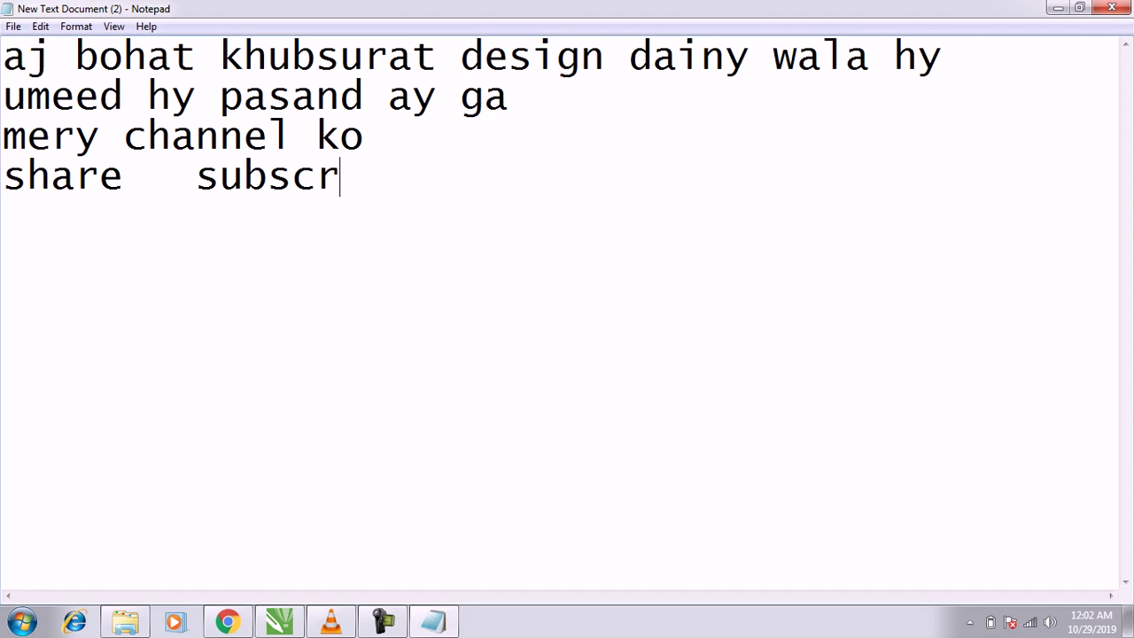
pyautogui.write('ibe')
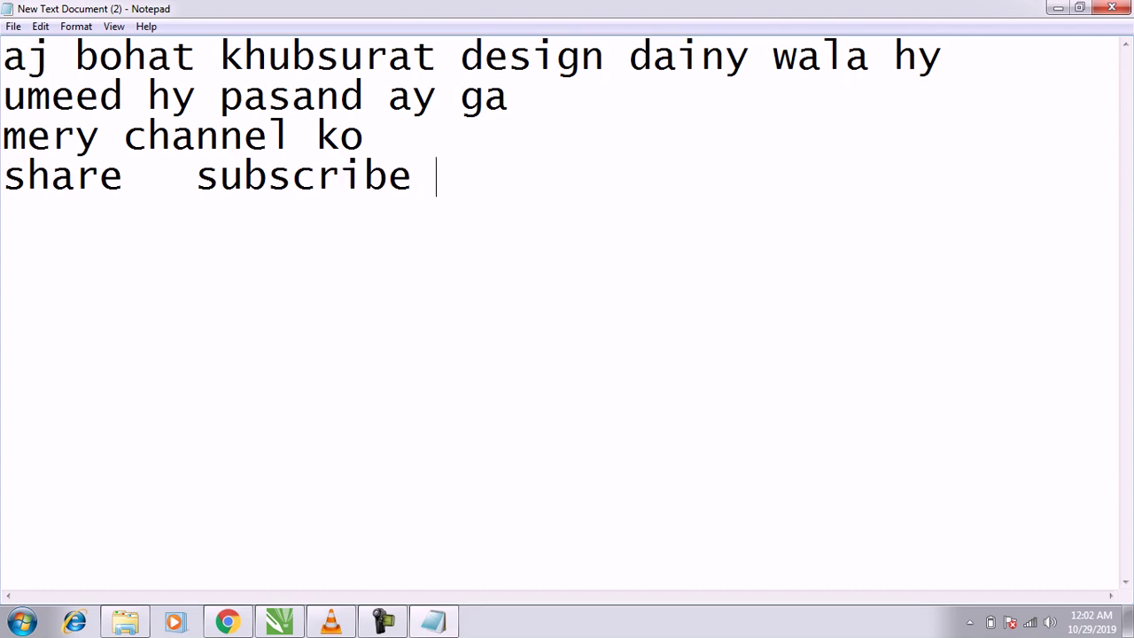
pyautogui.write(' kijy thanks')
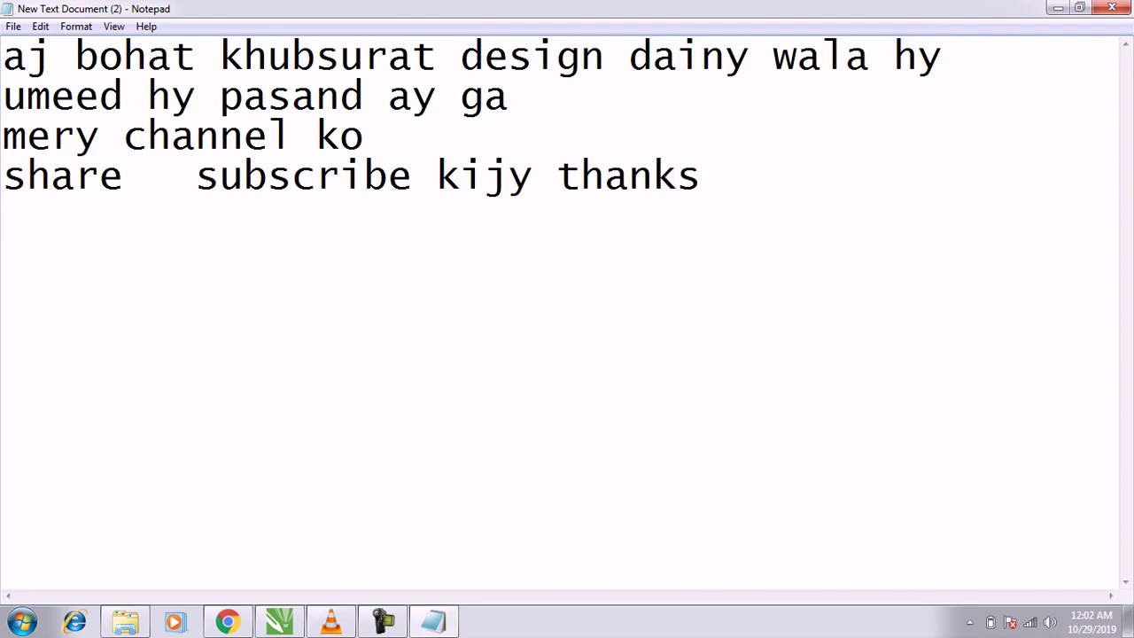
pyautogui.click(228, 620)
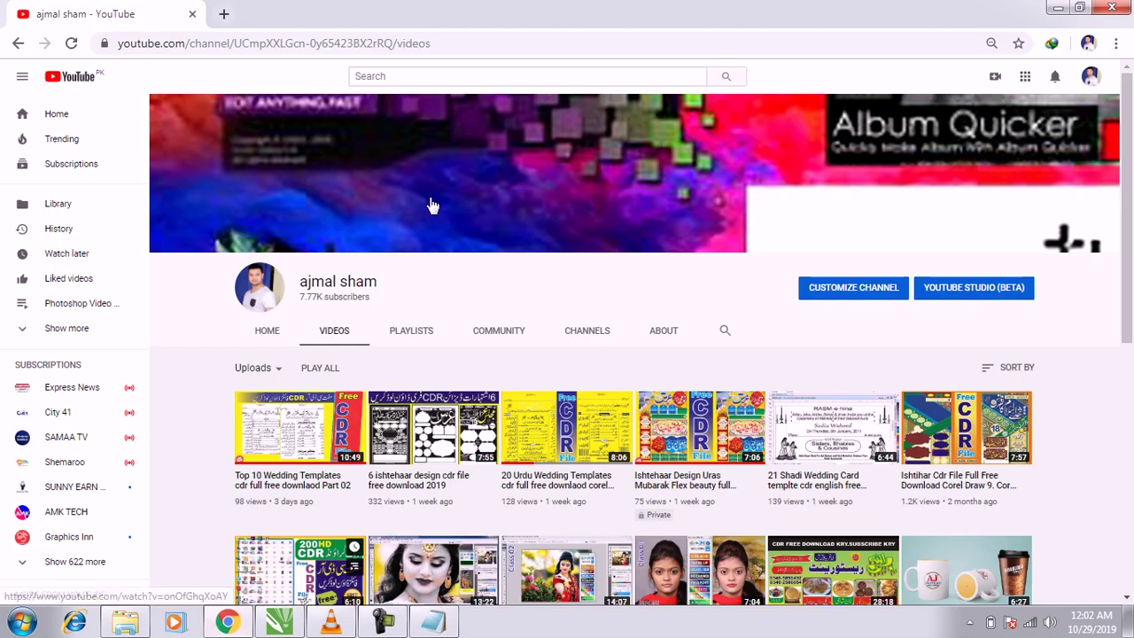
# Step: Scroll down the channel's Videos tab to browse older uploads
pyautogui.moveTo(1131, 154)
pyautogui.mouseDown()
pyautogui.moveTo(1130, 505)
pyautogui.moveTo(1128, 454)
pyautogui.mouseUp()
pyautogui.scroll(-2, 1127, 454)
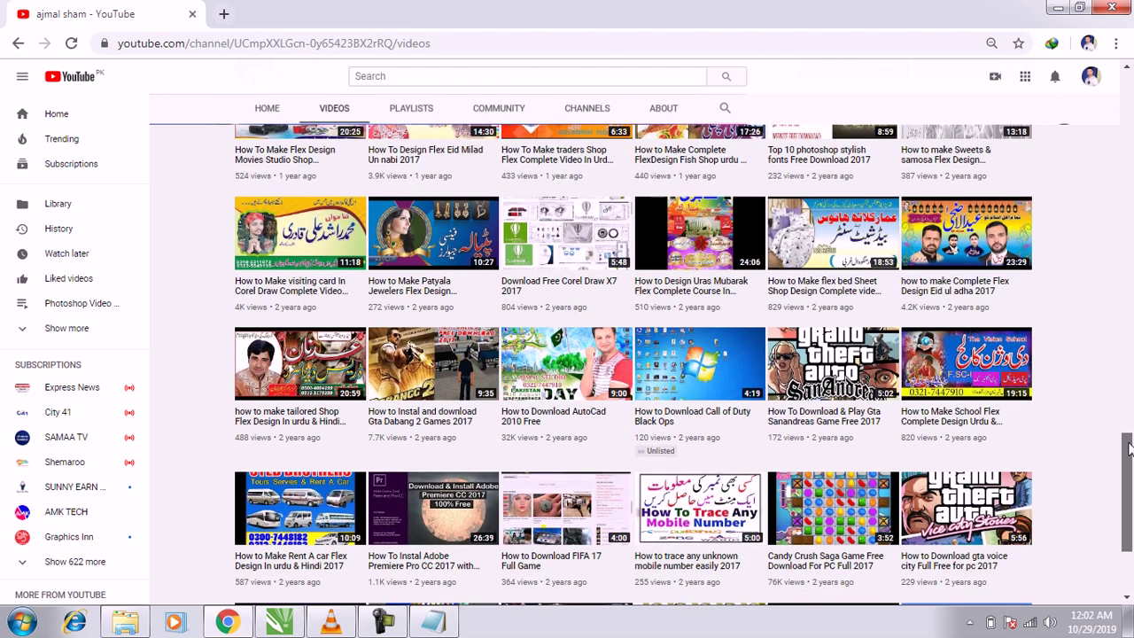
pyautogui.moveTo(1130, 474)
pyautogui.mouseDown()
pyautogui.moveTo(1127, 407)
pyautogui.moveTo(1122, 535)
pyautogui.moveTo(1130, 517)
pyautogui.mouseUp()
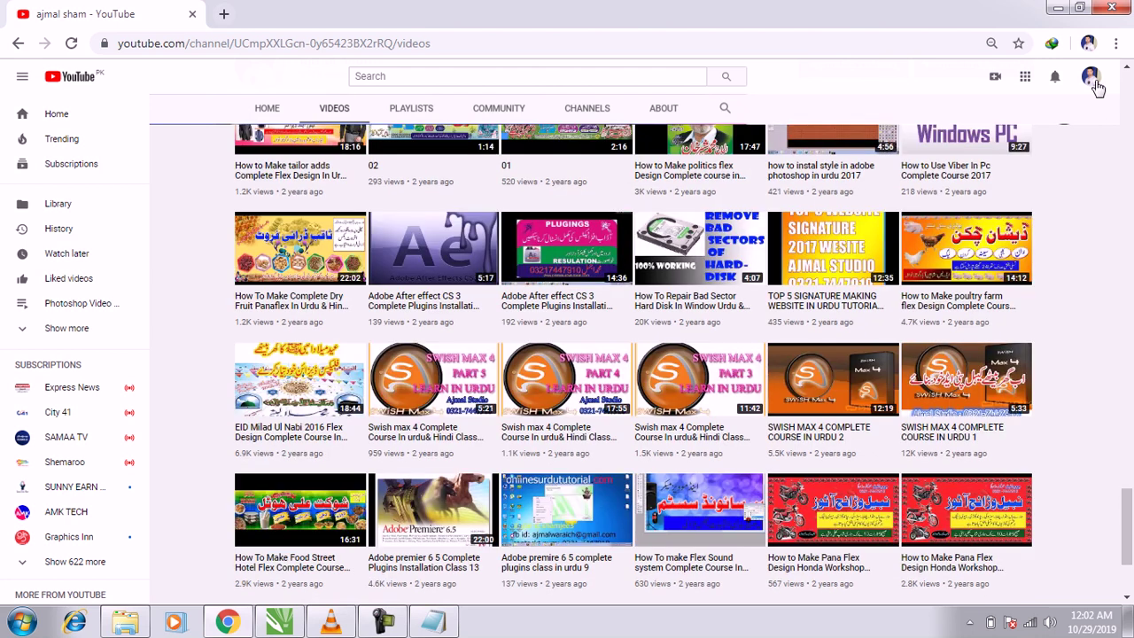
# Step: Minimize Chrome, close the Notepad message without saving, and restore the CorelDRAW poster
pyautogui.click(1057, 7)
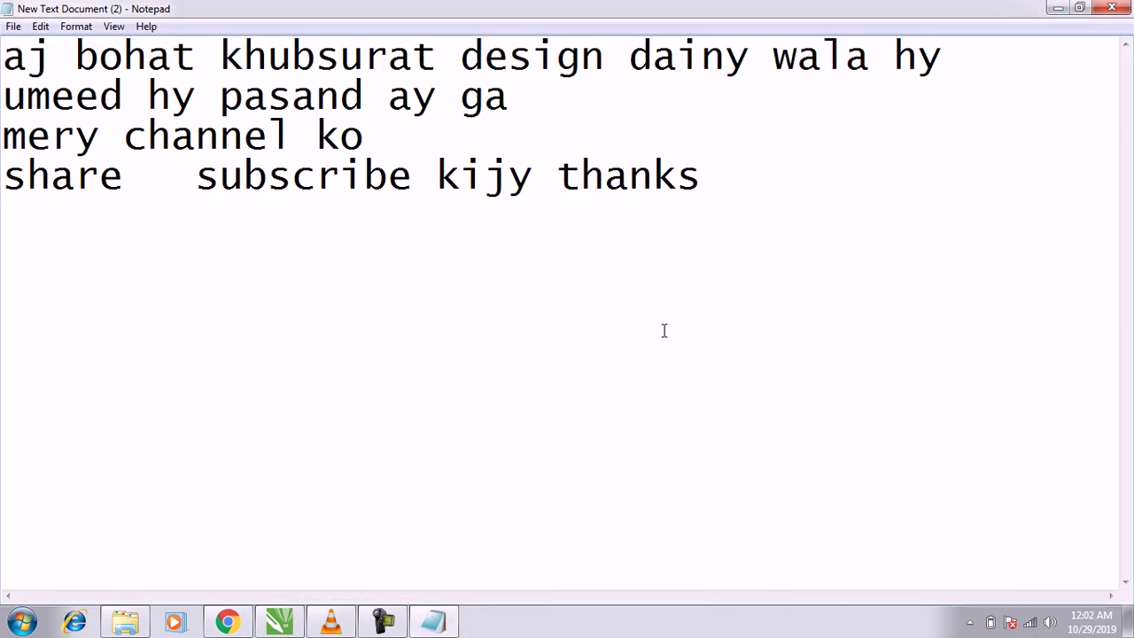
pyautogui.click(1111, 8)
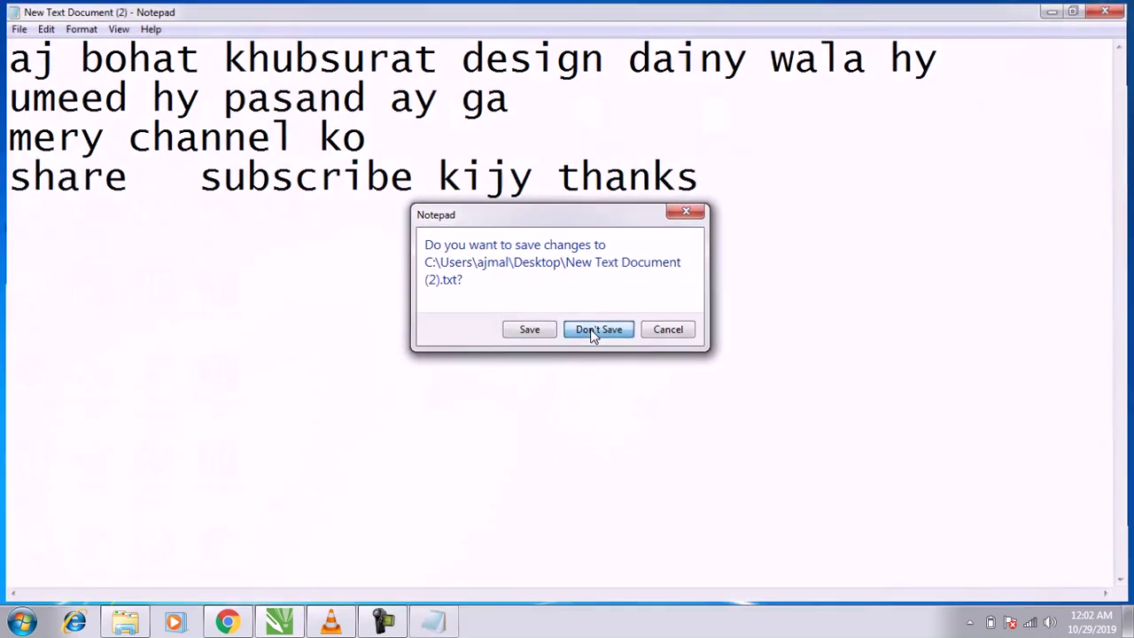
pyautogui.click(592, 330)
pyautogui.click(278, 623)
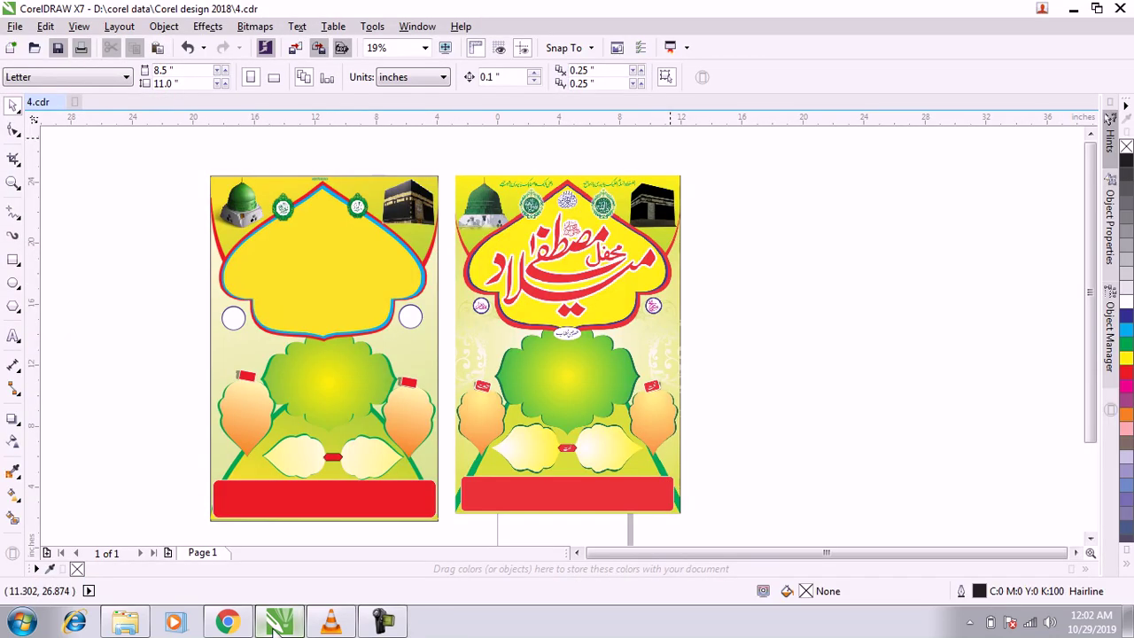
# Step: Zoom into the top half of the reference poster showing the red calligraphic Milad title
pyautogui.click(243, 283)
pyautogui.click(191, 203)
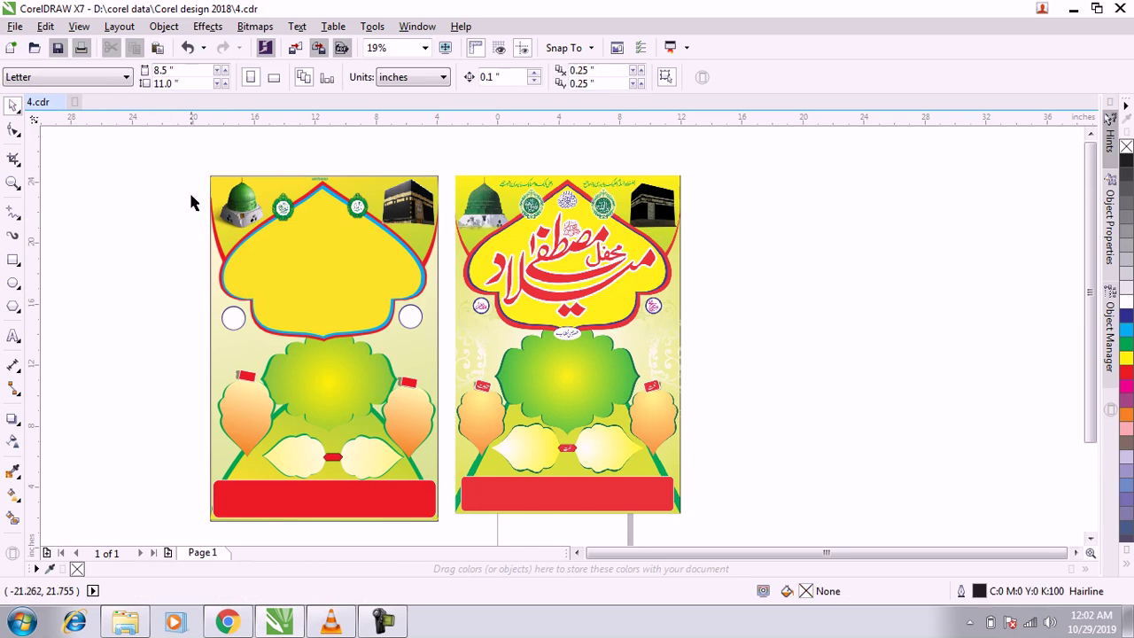
pyautogui.click(14, 182)
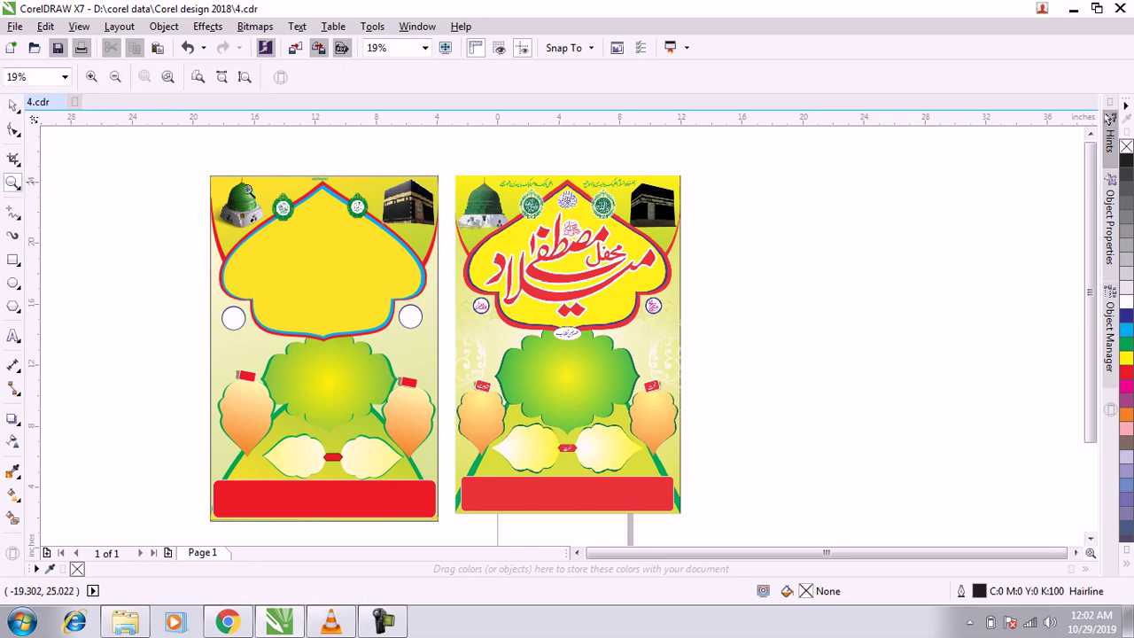
pyautogui.moveTo(457, 174)
pyautogui.mouseDown()
pyautogui.moveTo(566, 303)
pyautogui.moveTo(673, 309)
pyautogui.mouseUp()
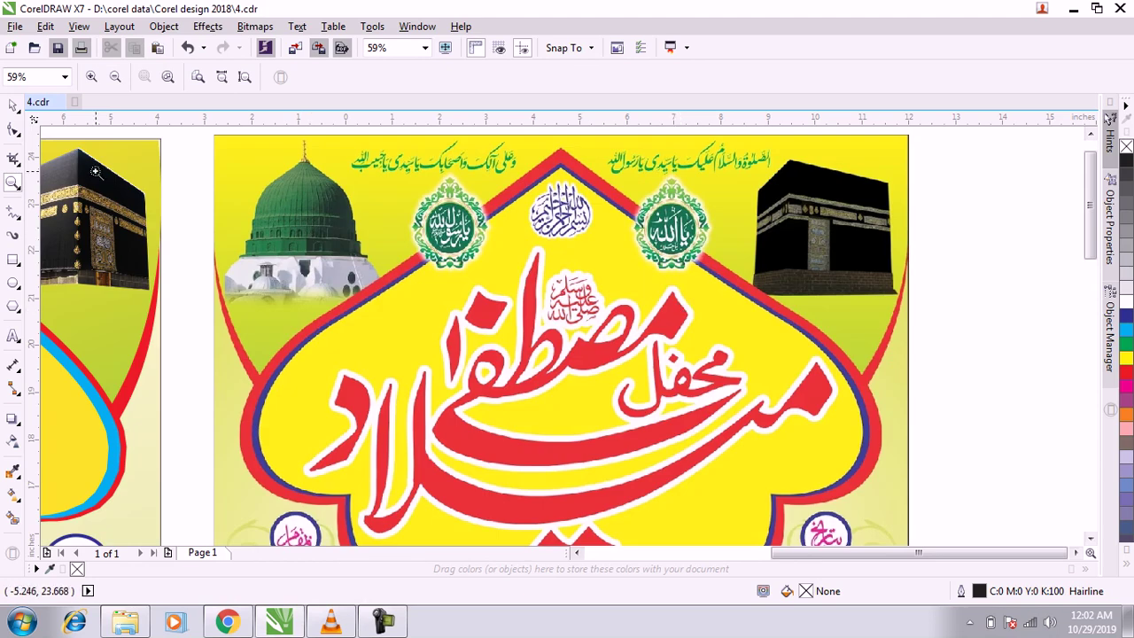
pyautogui.click(13, 104)
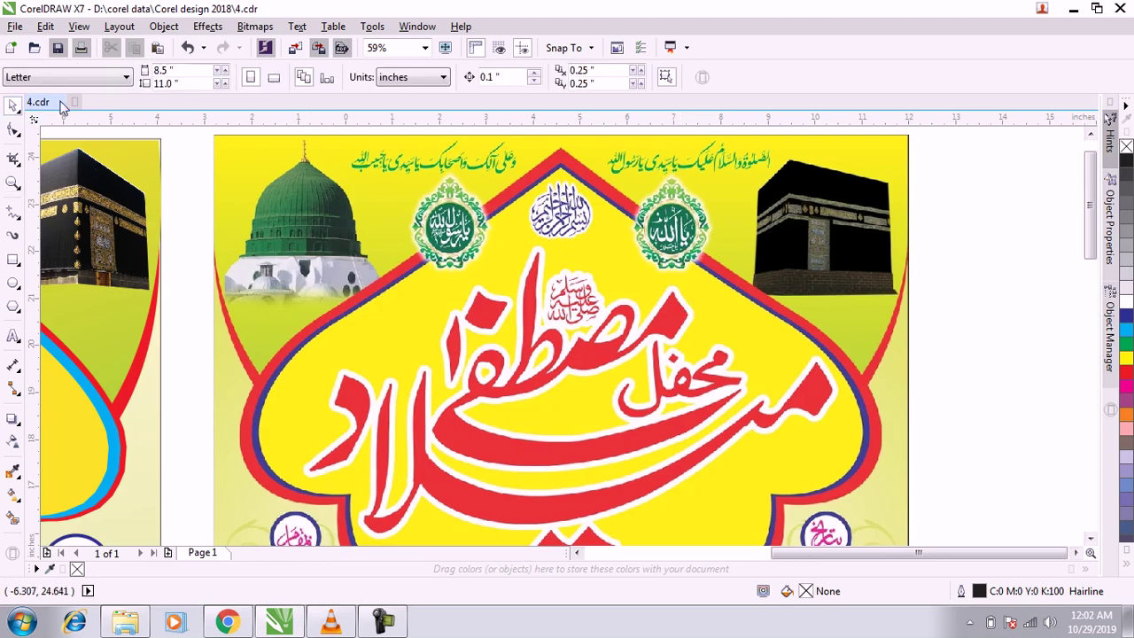
pyautogui.click(291, 177)
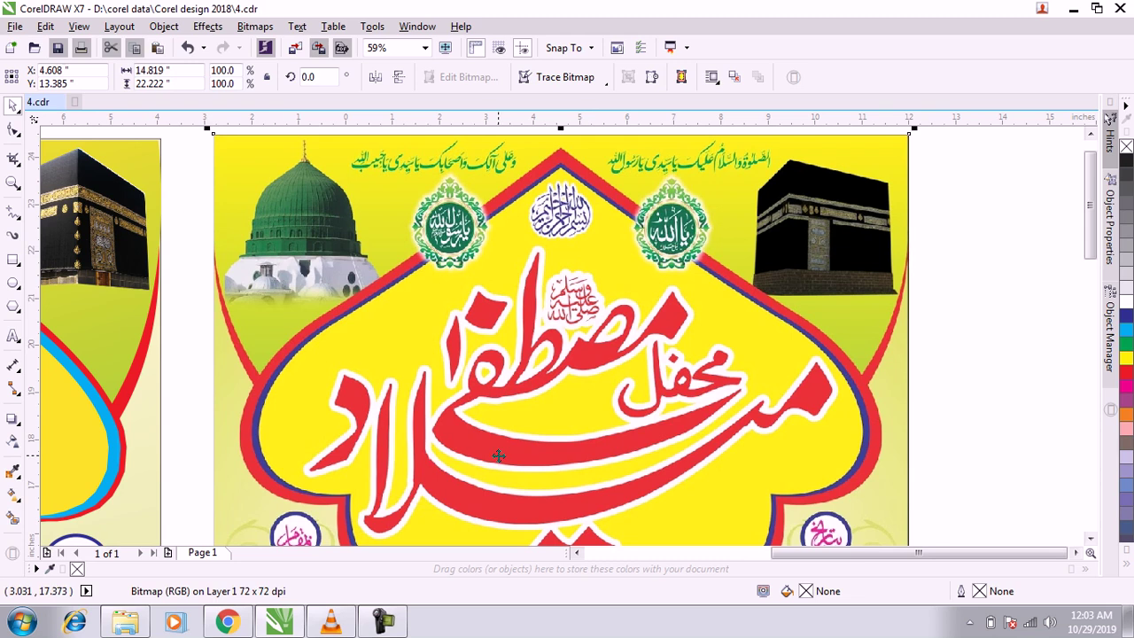
pyautogui.click(961, 248)
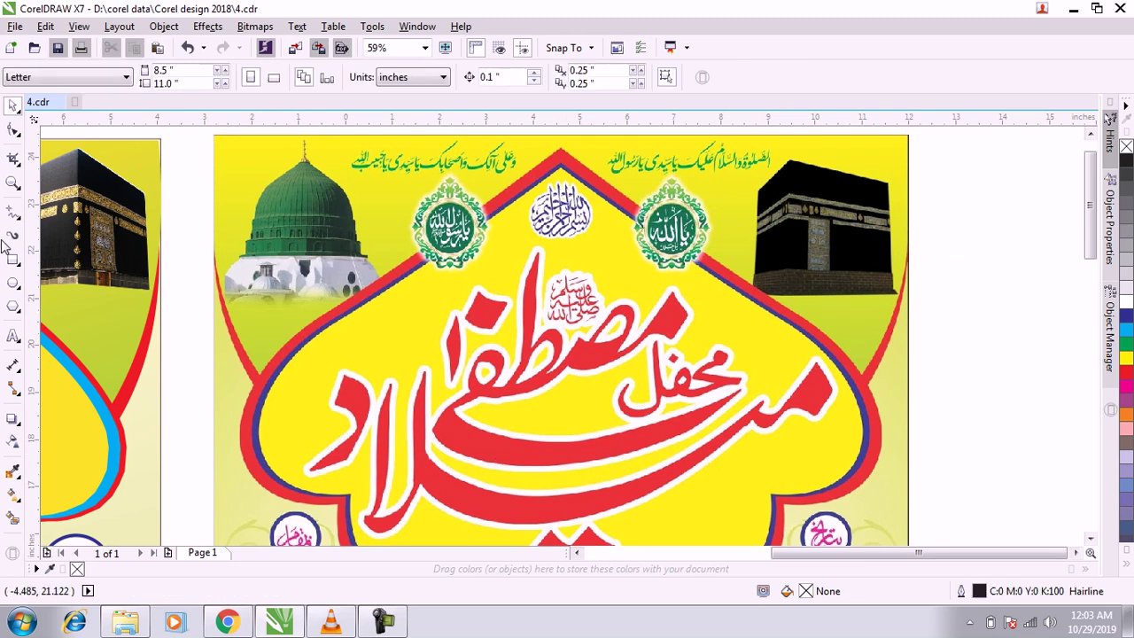
# Step: Add a 100 pt Swis721 Lt BT text label 'jpg' beside the reference poster image
pyautogui.click(13, 336)
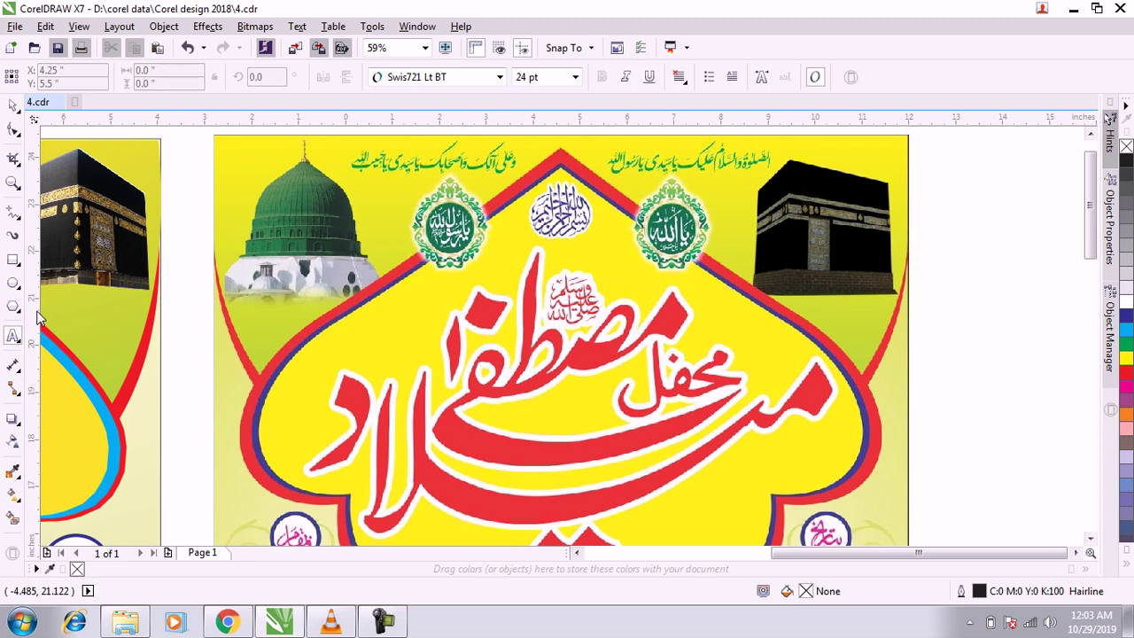
pyautogui.click(952, 308)
pyautogui.click(952, 307)
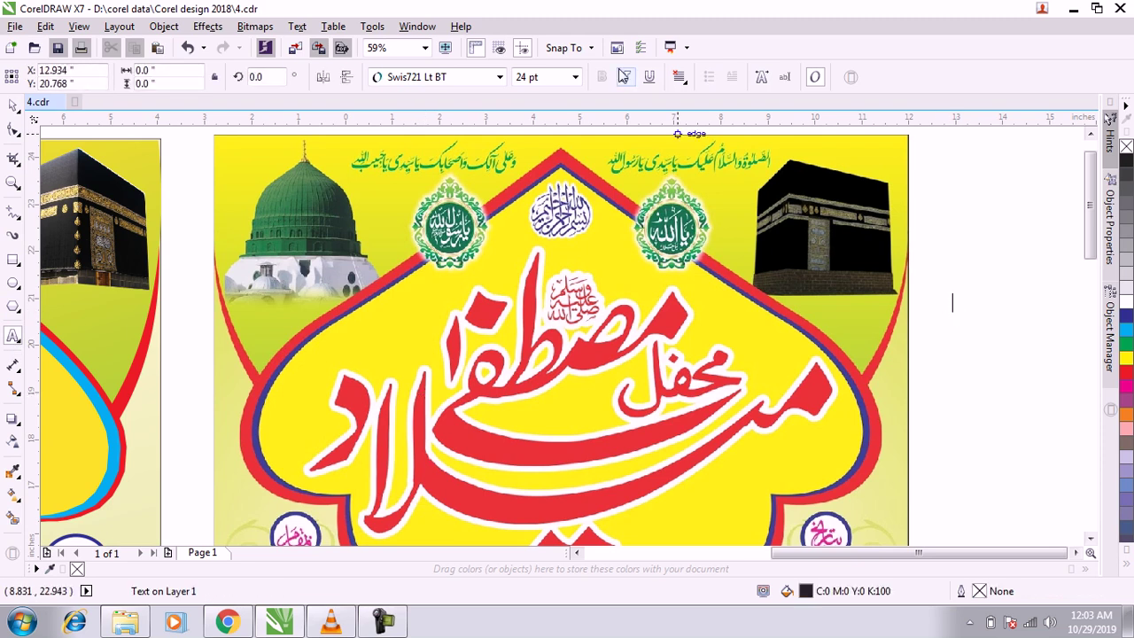
pyautogui.click(574, 78)
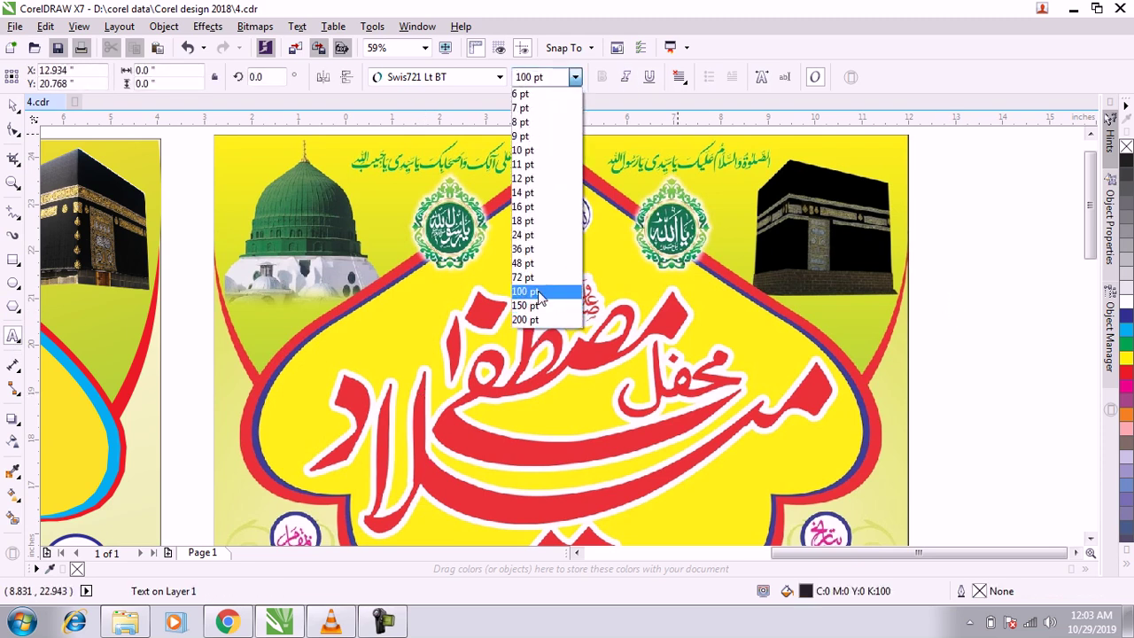
pyautogui.click(538, 294)
pyautogui.write('j')
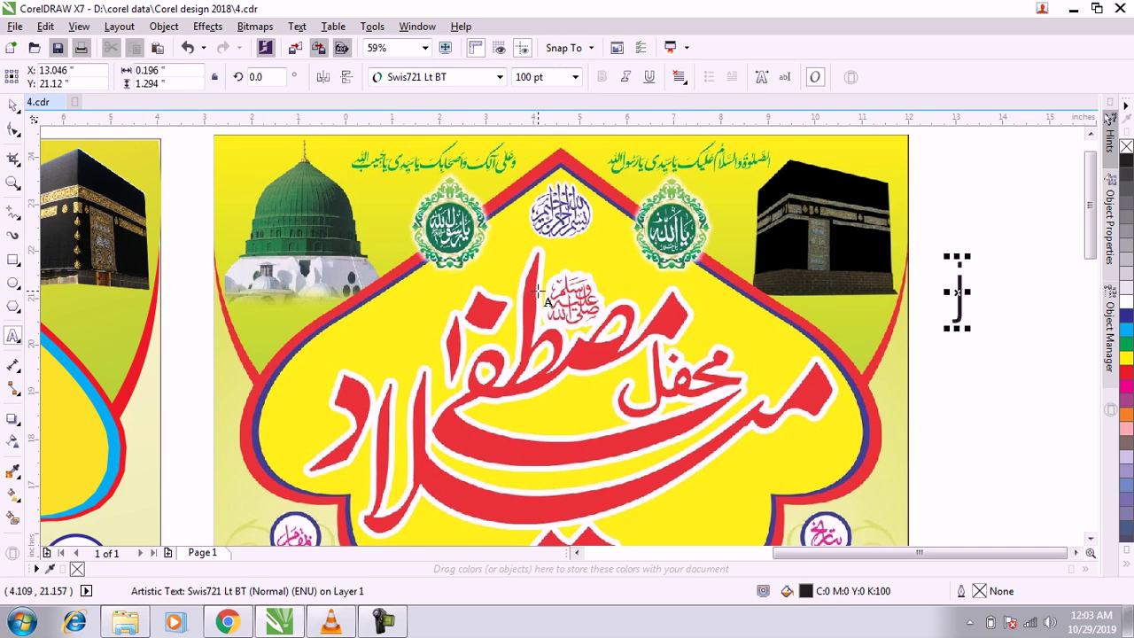
pyautogui.write('p')
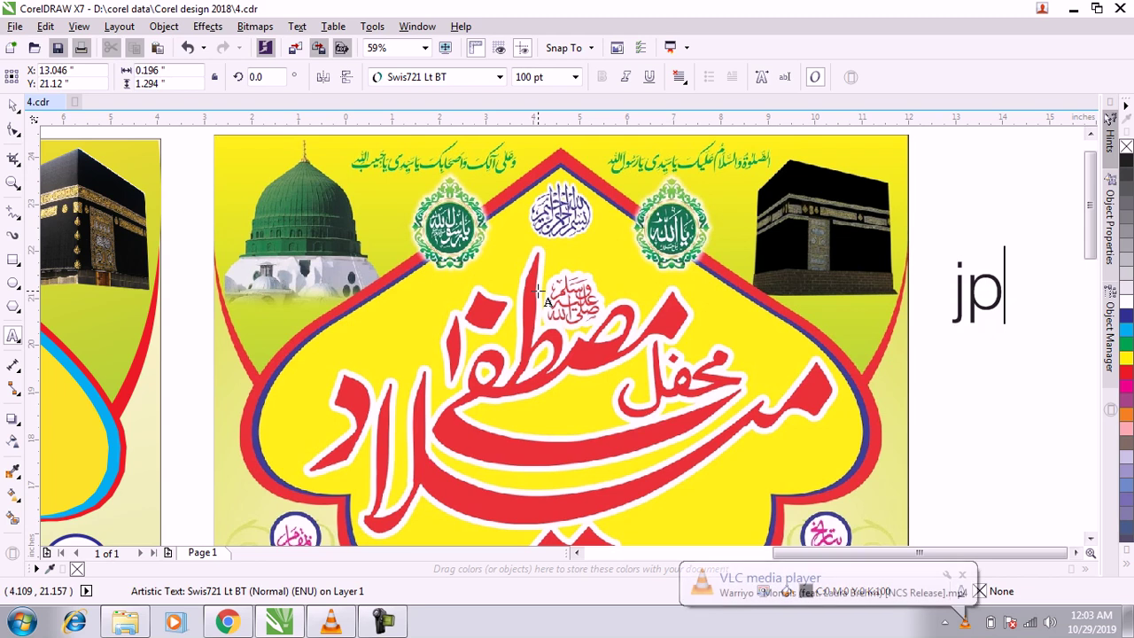
pyautogui.write('d')
pyautogui.press('BackSpace')
pyautogui.write('g')
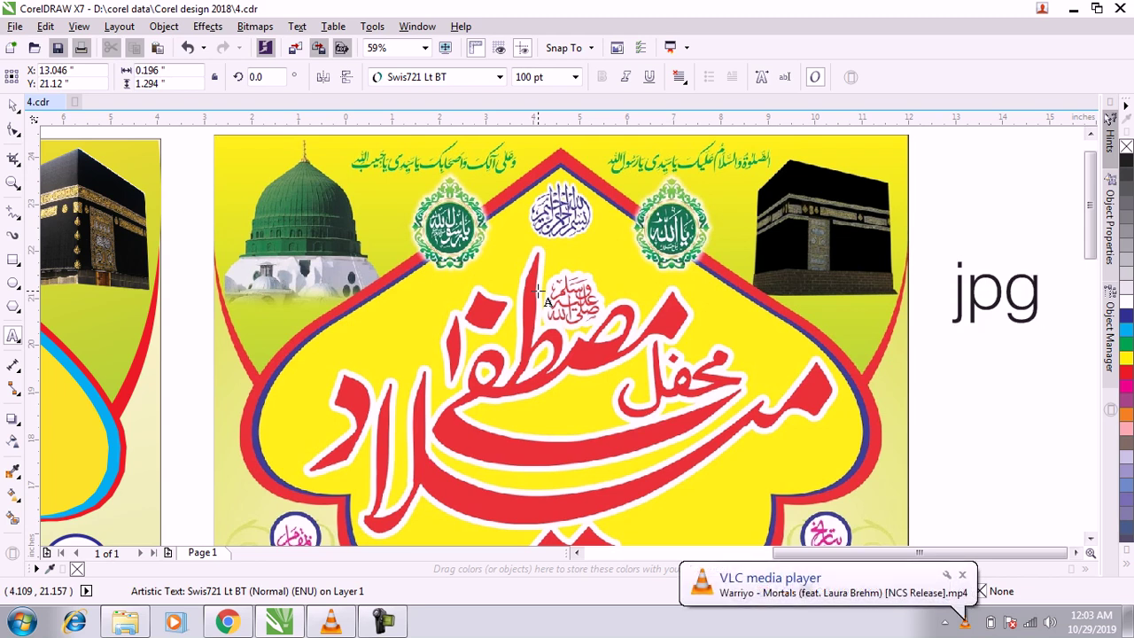
pyautogui.click(13, 105)
pyautogui.hotkey('ctrl', 'space')
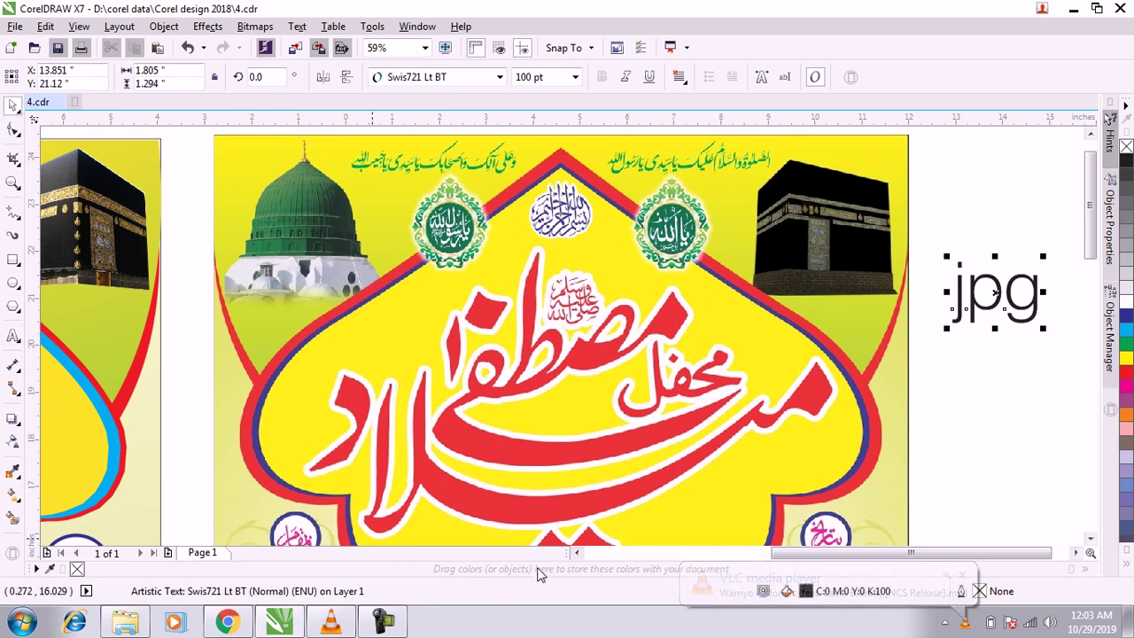
# Step: Pan to the working poster page and inspect its medallion badges, mosque, Kaaba image and top text strip
pyautogui.click(577, 552)
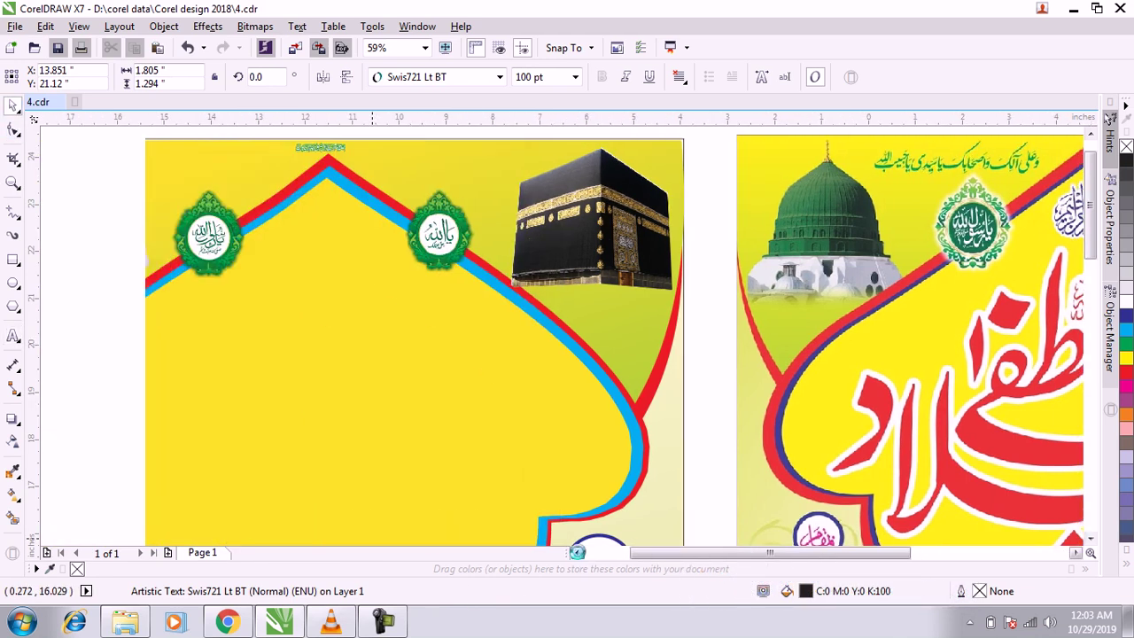
pyautogui.click(577, 552)
pyautogui.click(648, 232)
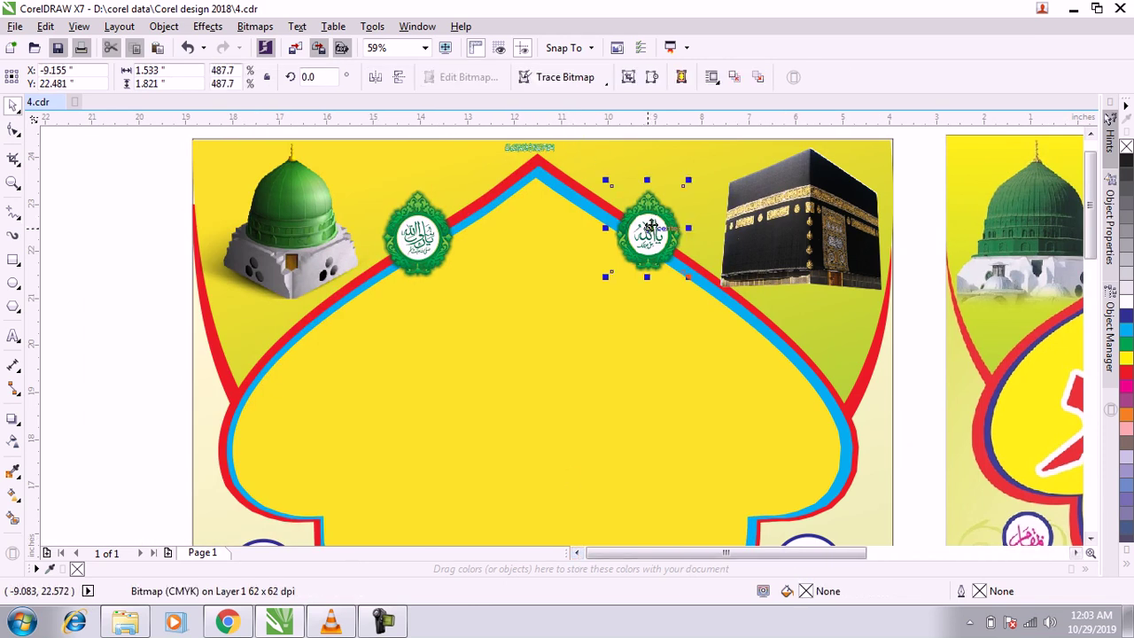
pyautogui.click(432, 217)
pyautogui.click(372, 218)
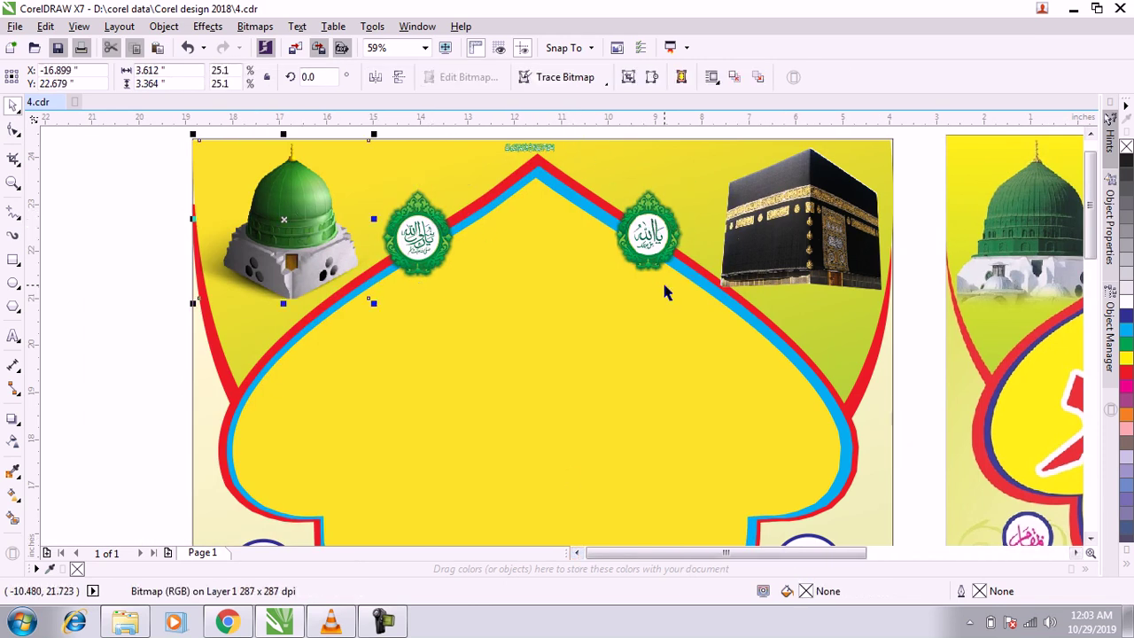
pyautogui.click(856, 202)
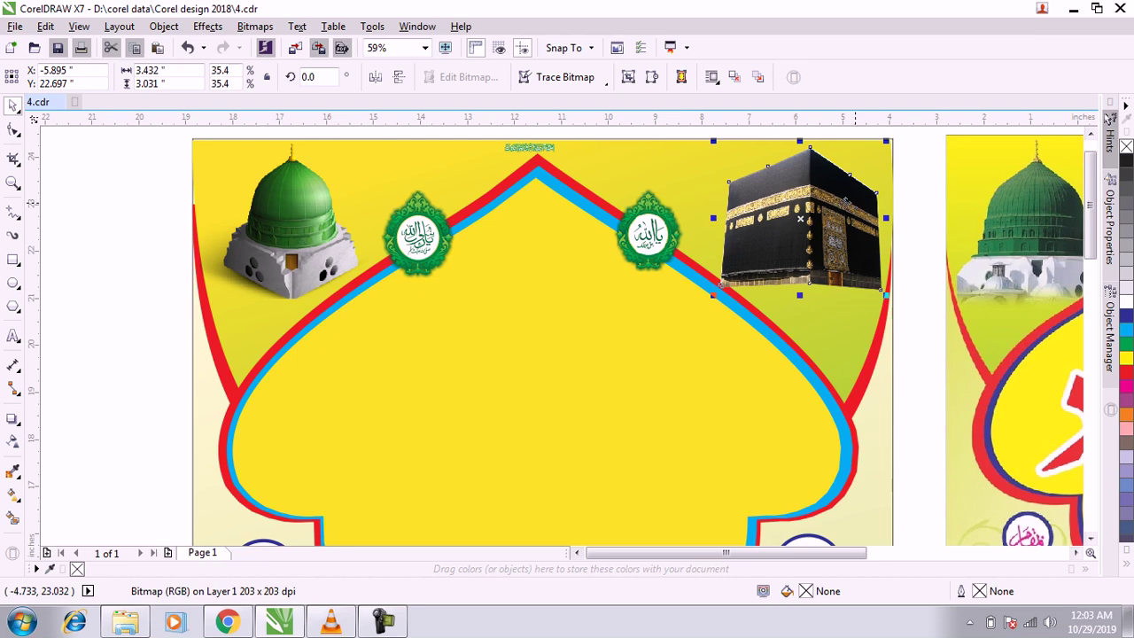
pyautogui.click(547, 150)
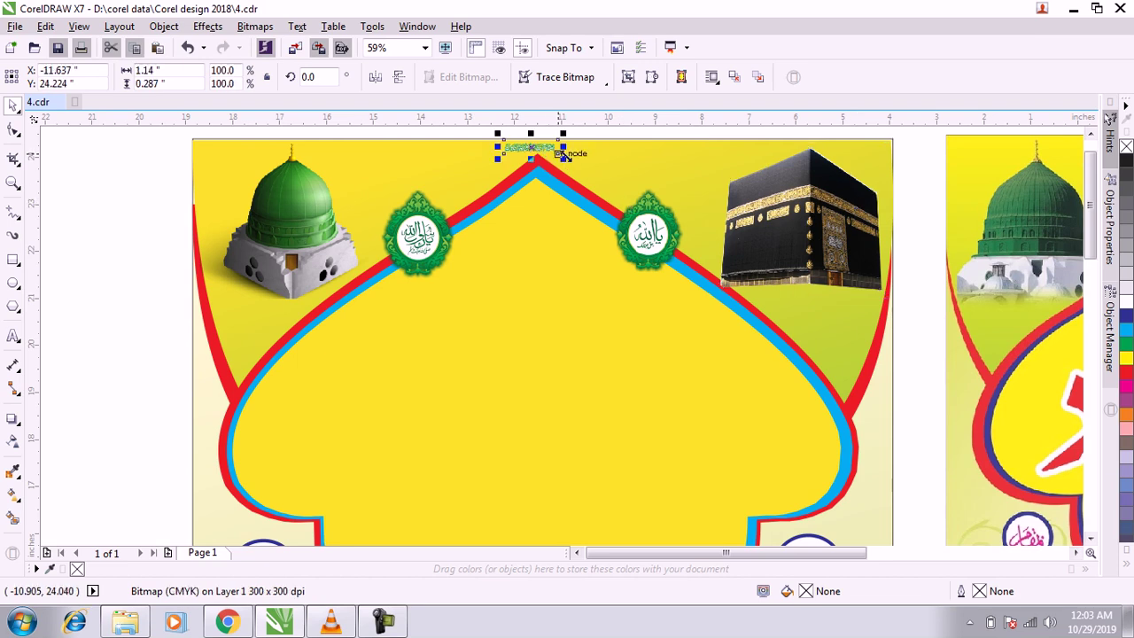
# Step: Try a white fill on the red-and-blue arch group, then undo it
pyautogui.click(488, 212)
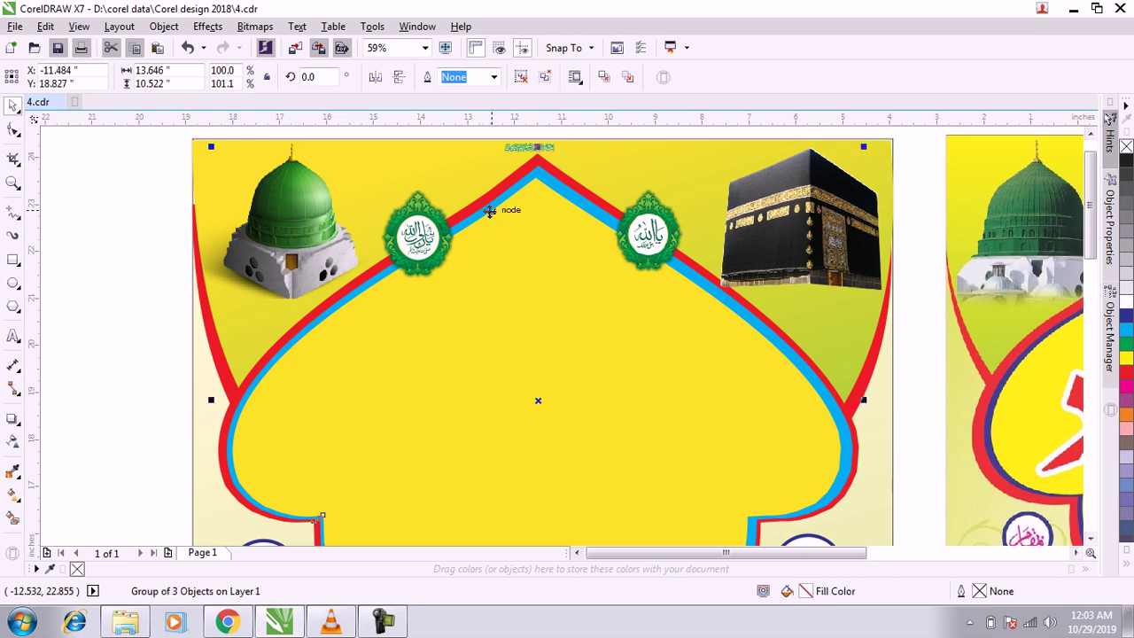
pyautogui.click(554, 162)
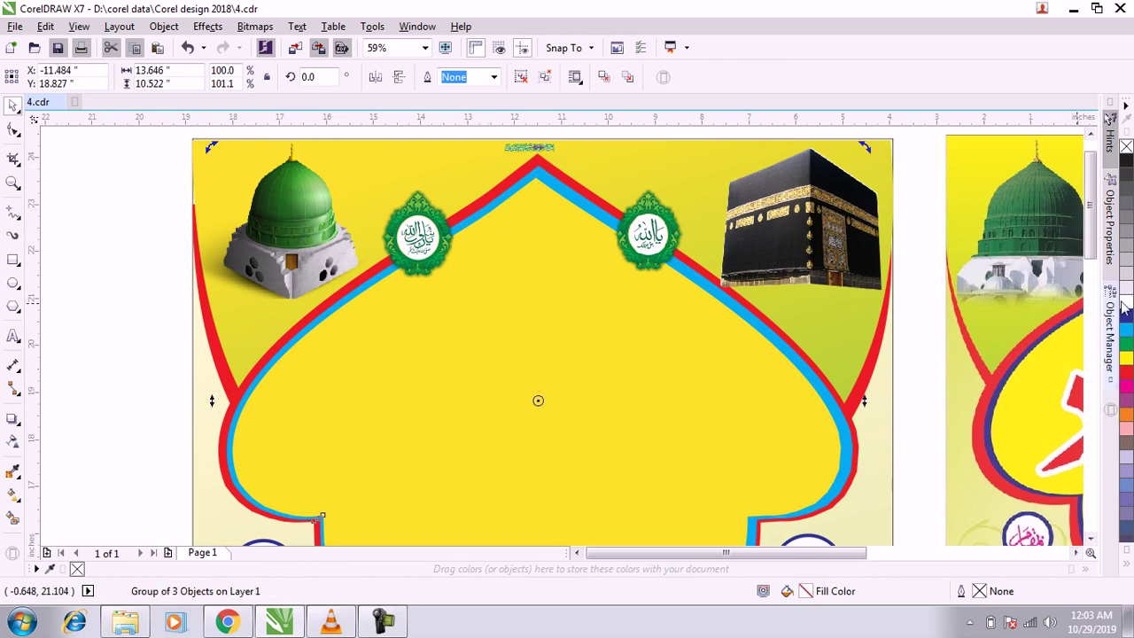
pyautogui.moveTo(322, 515); pyautogui.dragTo(318, 518)
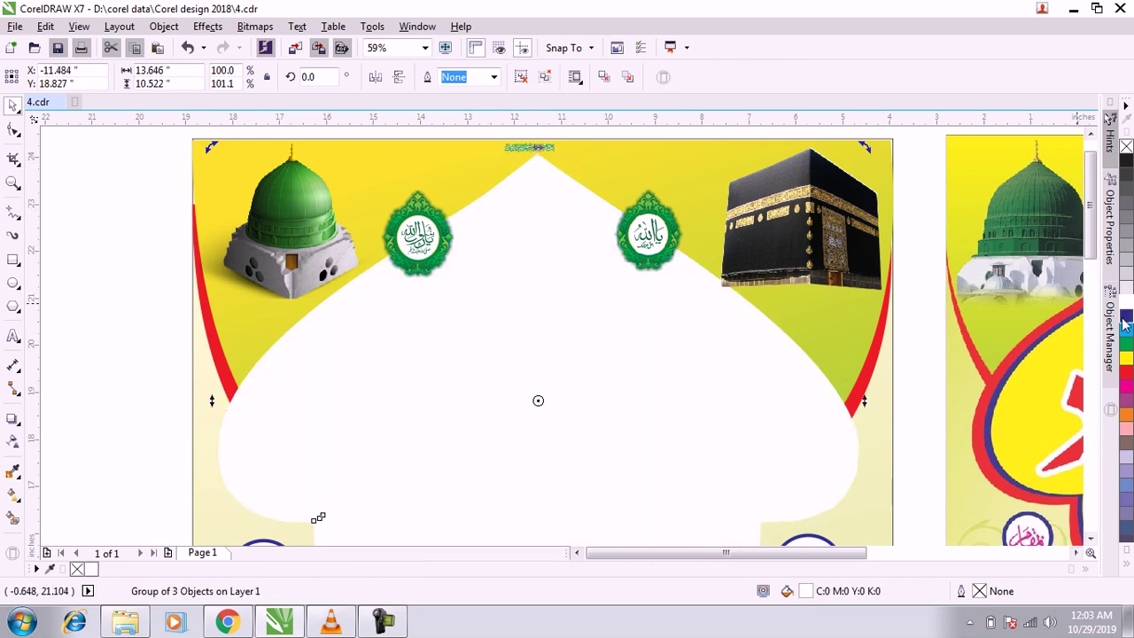
pyautogui.hotkey('ctrl', 'z')
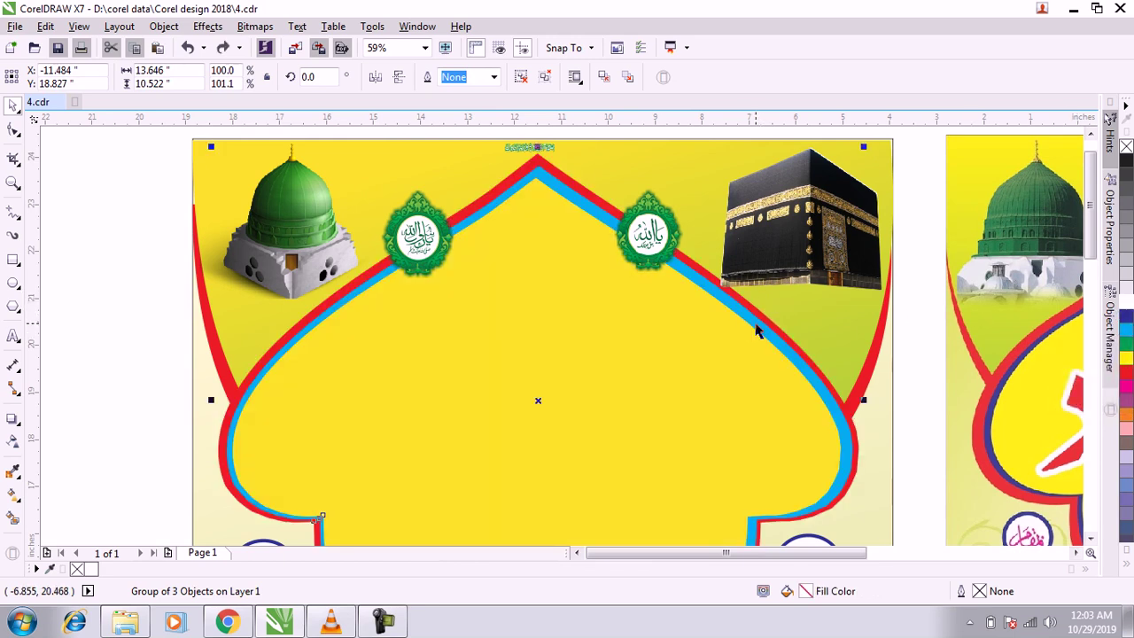
pyautogui.click(913, 387)
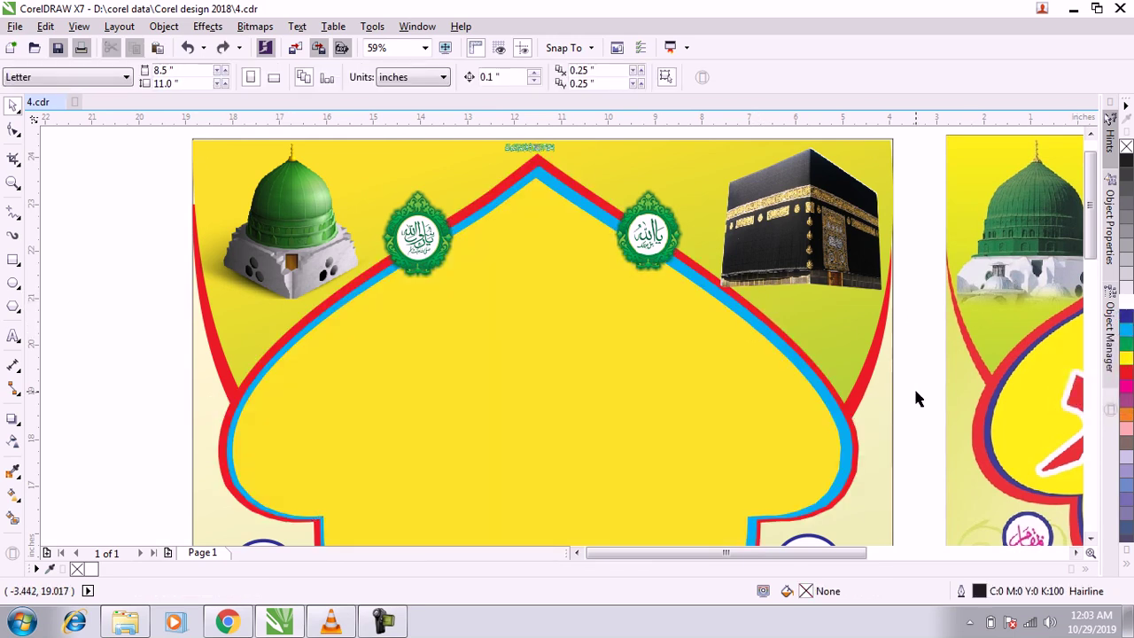
# Step: Recolour the red outer side curve of the frame to blue
pyautogui.click(877, 359)
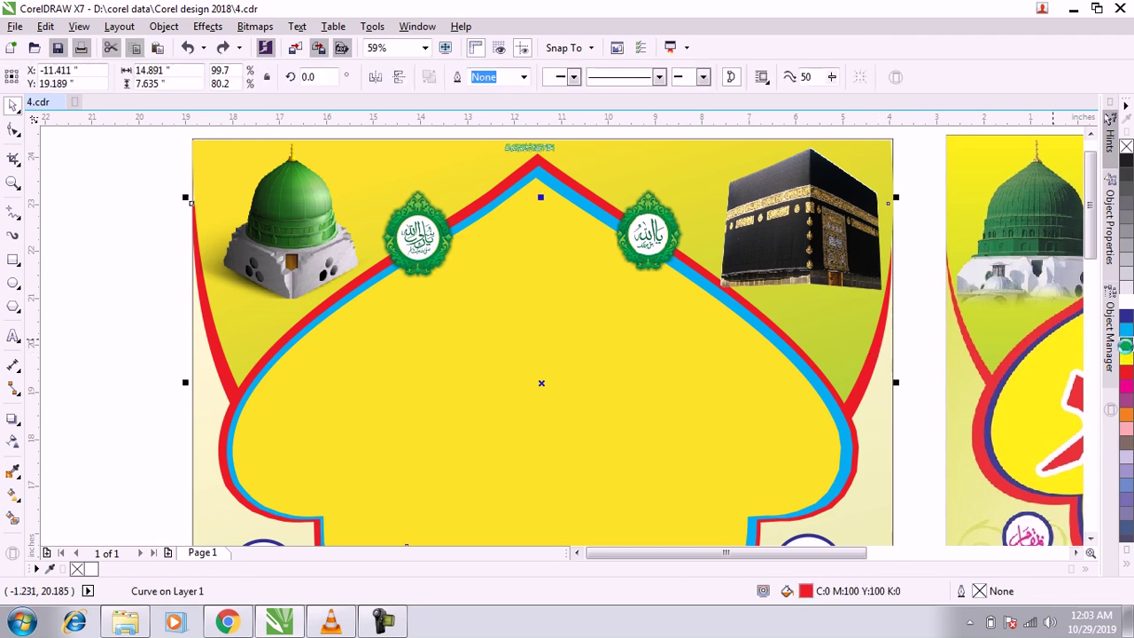
pyautogui.click(1125, 346)
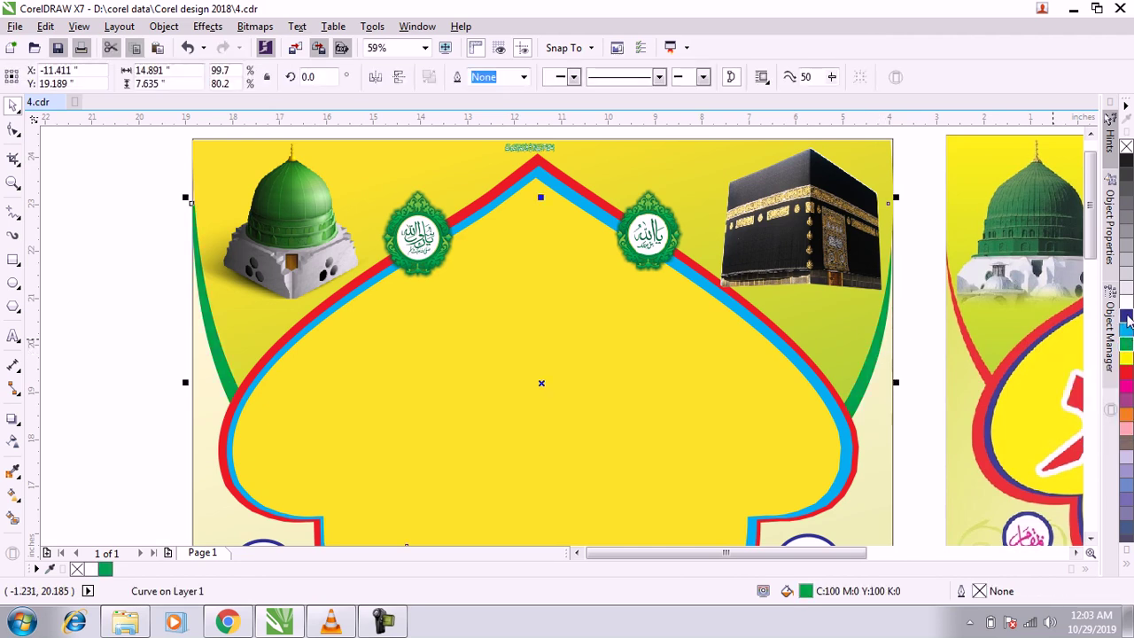
pyautogui.click(1125, 316)
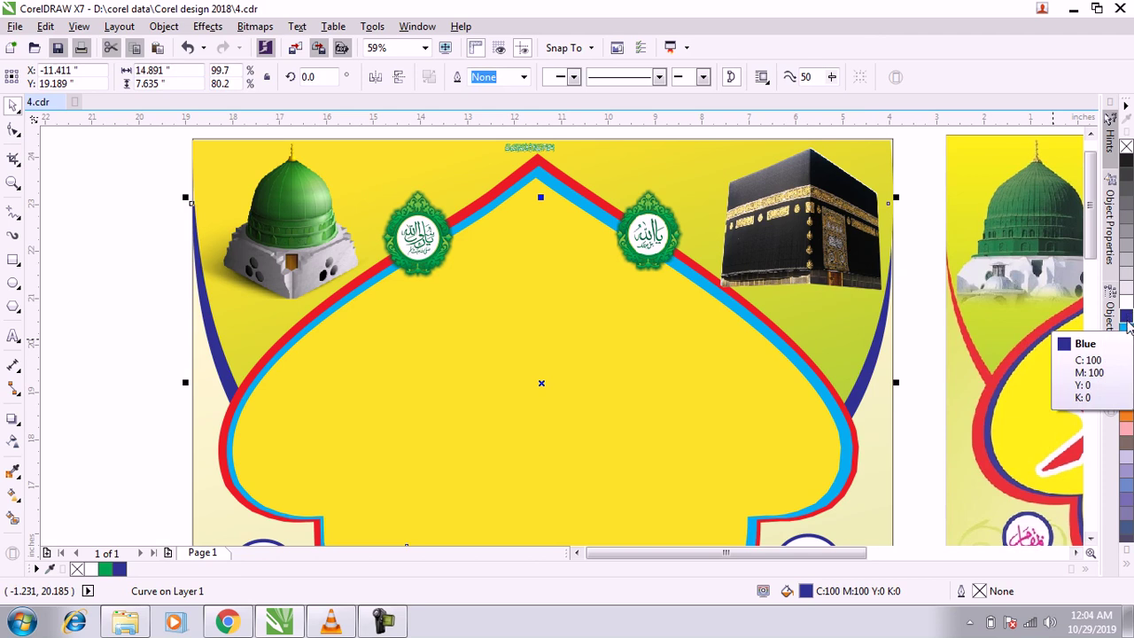
pyautogui.click(925, 447)
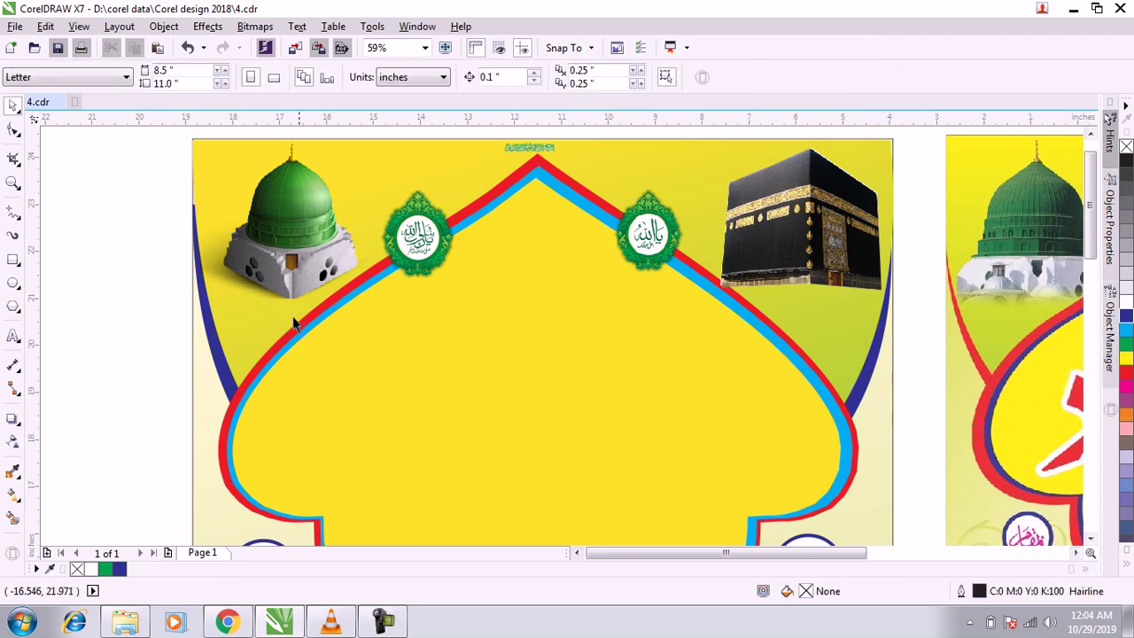
# Step: Try a green fill on the arch group, then undo it
pyautogui.click(273, 355)
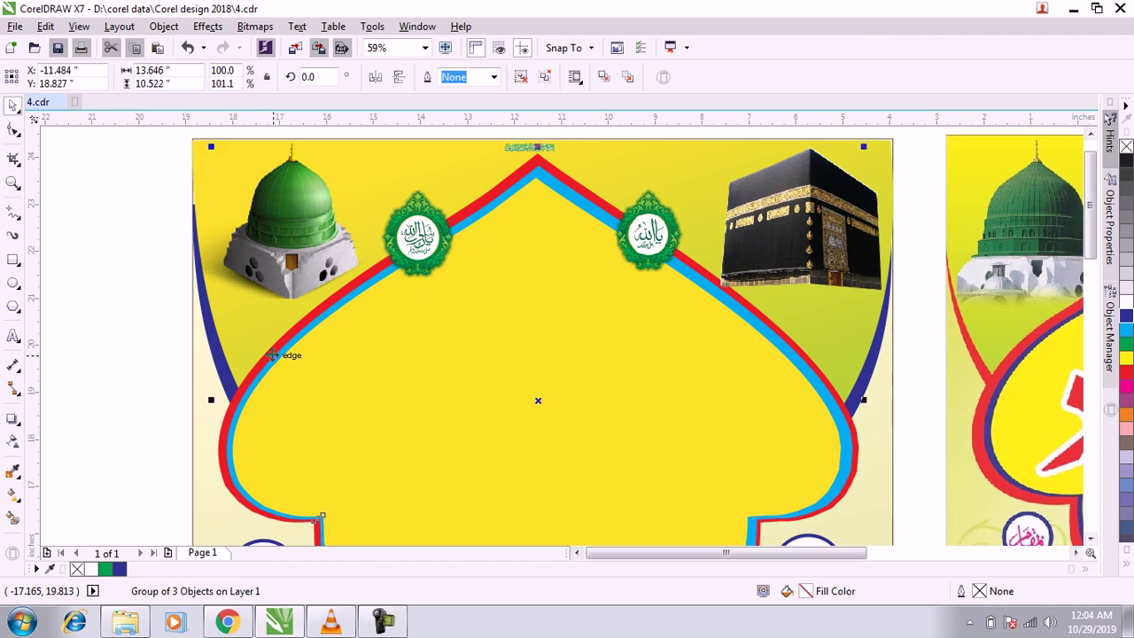
pyautogui.click(1126, 348)
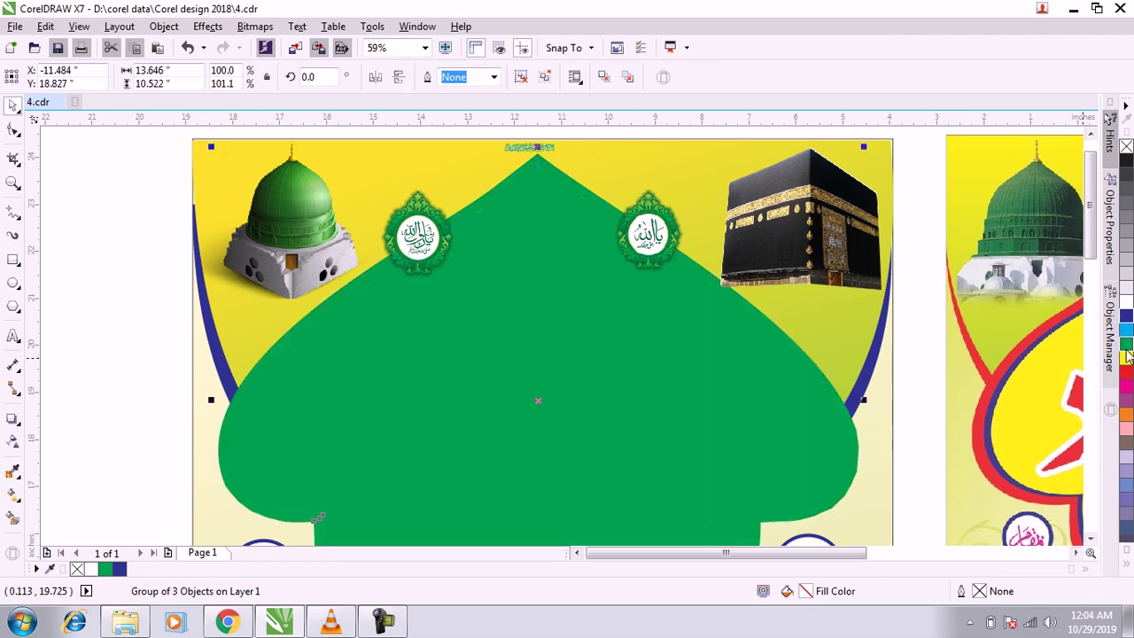
pyautogui.hotkey('ctrl', 'z')
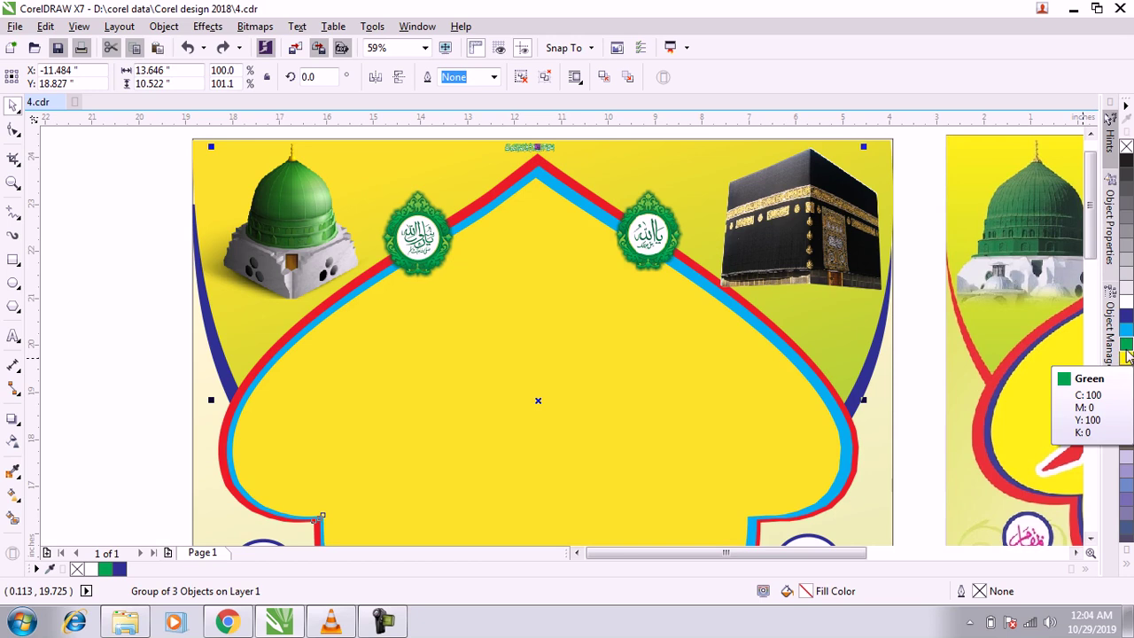
# Step: Scroll down to the two circle badges and select the right white circle
pyautogui.moveTo(1096, 181); pyautogui.dragTo(1098, 279)
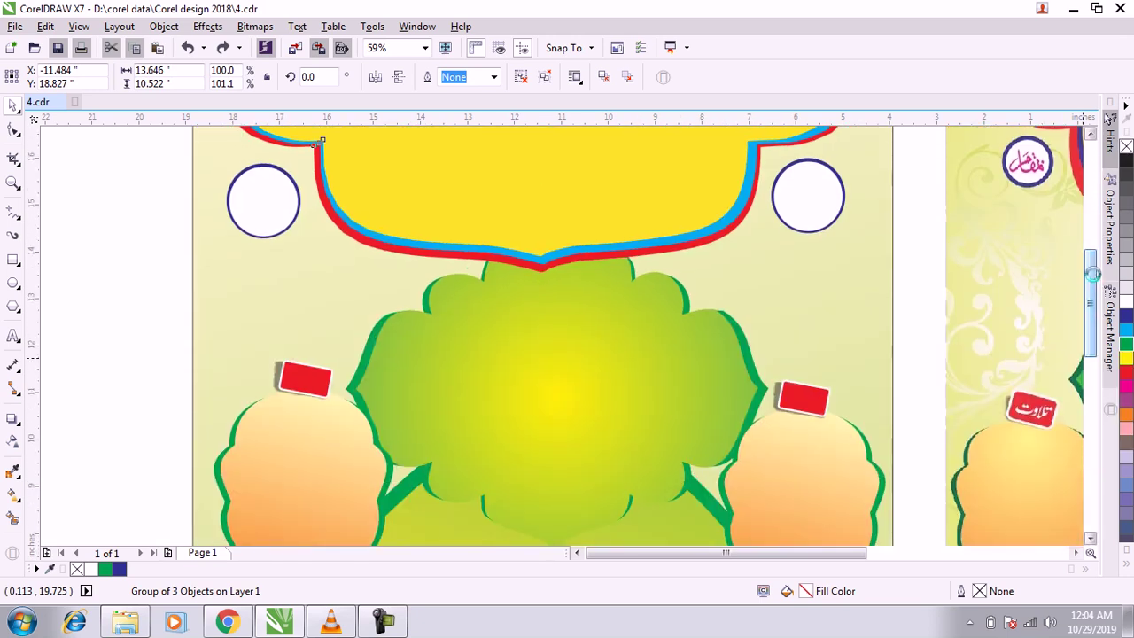
pyautogui.click(918, 324)
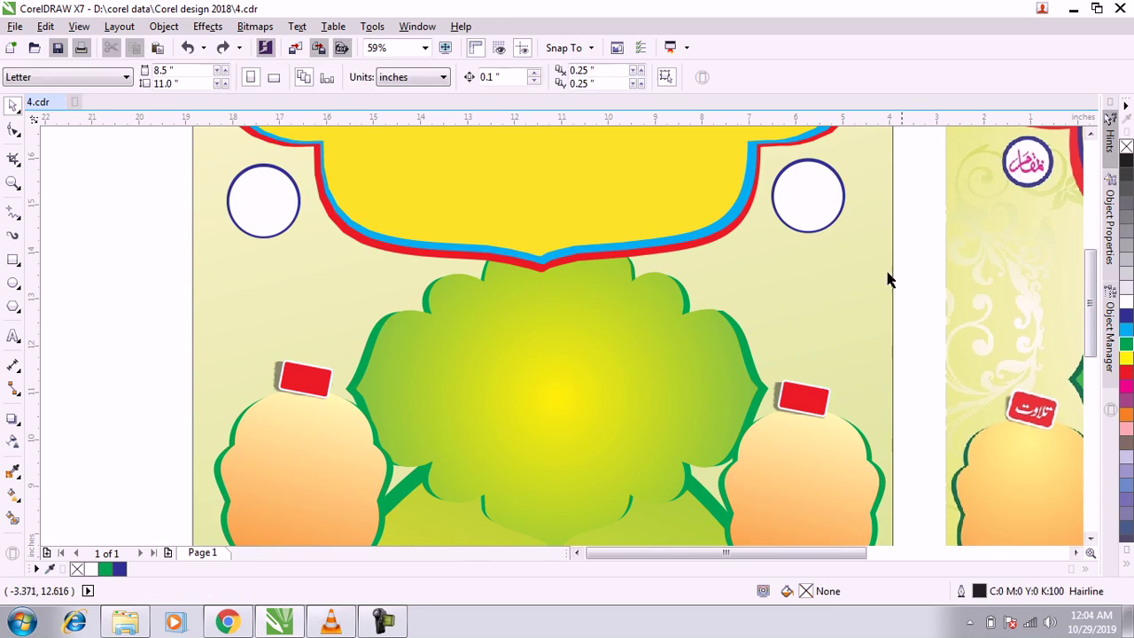
pyautogui.click(817, 205)
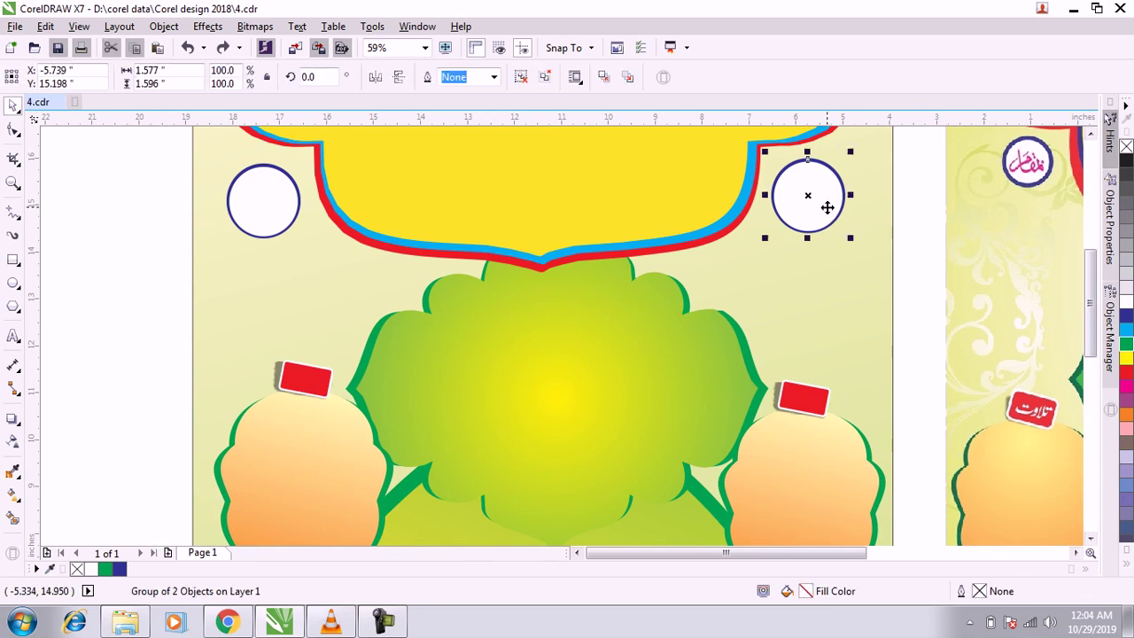
# Step: Test dark blue, yellow, black and orange fills on the right circle, then undo them
pyautogui.click(1125, 324)
pyautogui.click(1125, 357)
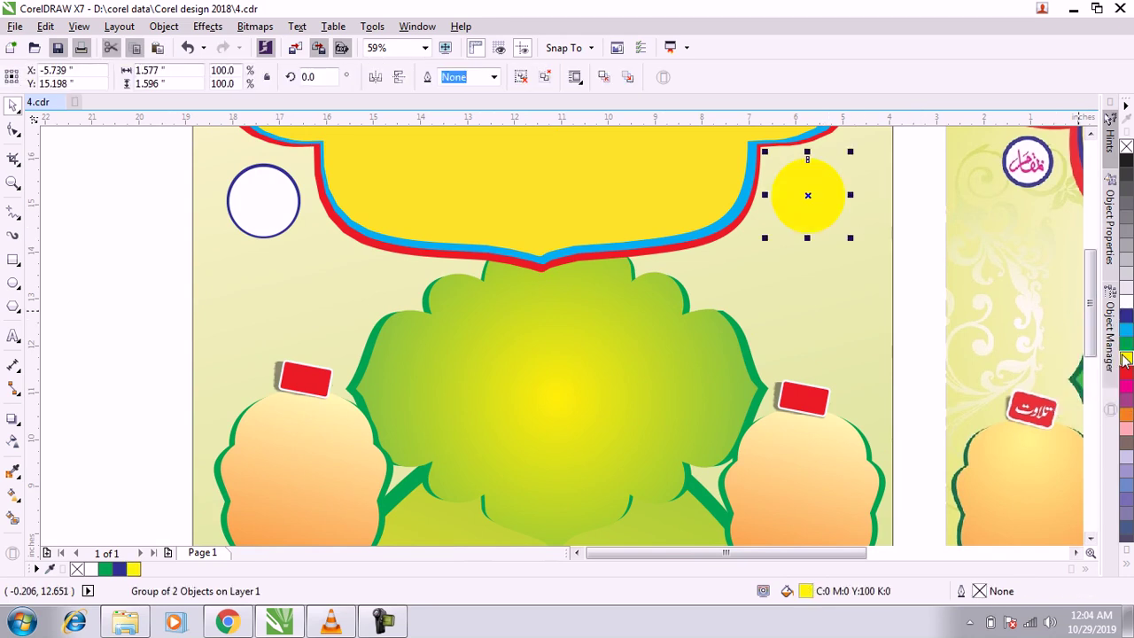
pyautogui.click(1126, 161)
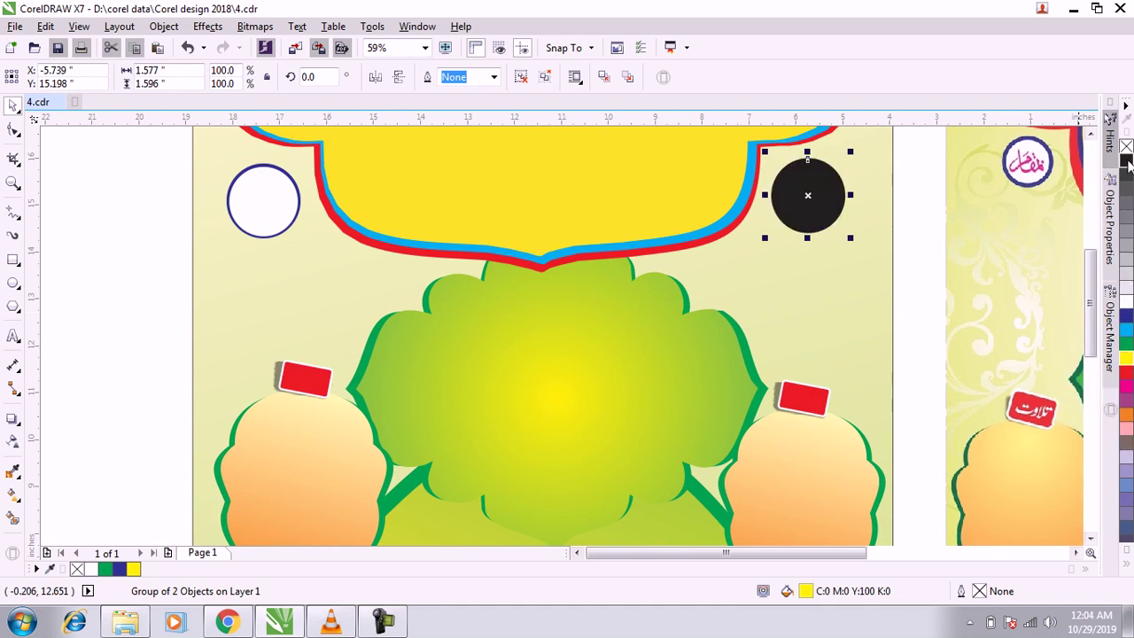
pyautogui.click(1126, 415)
pyautogui.hotkey('ctrl', 'z')
pyautogui.hotkey('ctrl', 'z')
pyautogui.hotkey('ctrl', 'z')
pyautogui.hotkey('ctrl', 'z')
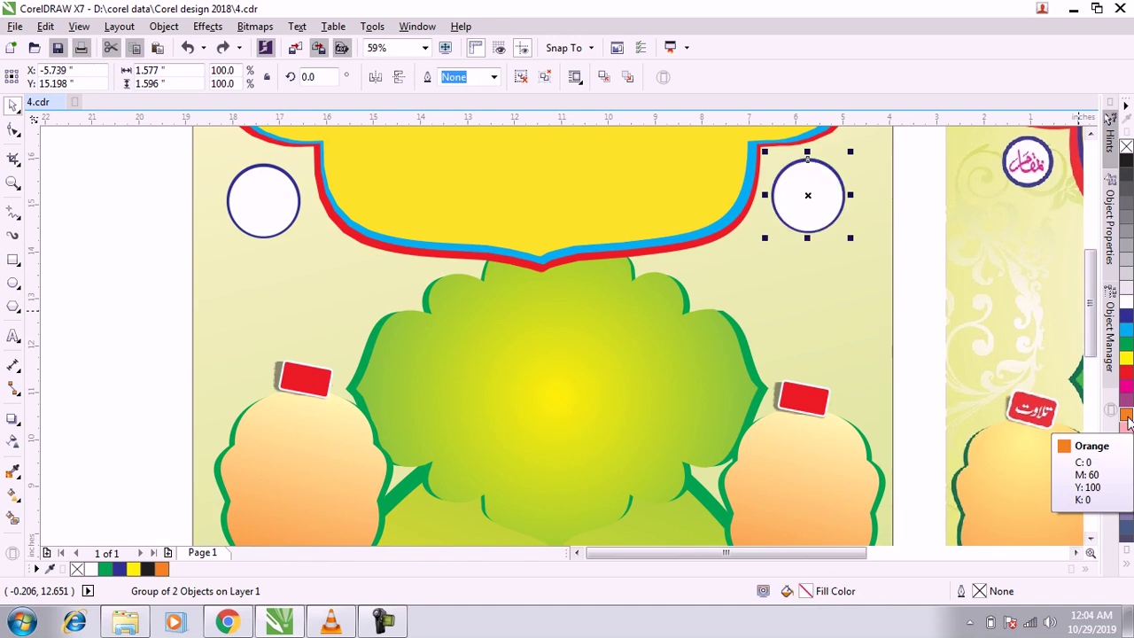
pyautogui.keyDown('ctrl'); pyautogui.click(303, 385); pyautogui.keyUp('ctrl')
pyautogui.click(292, 445)
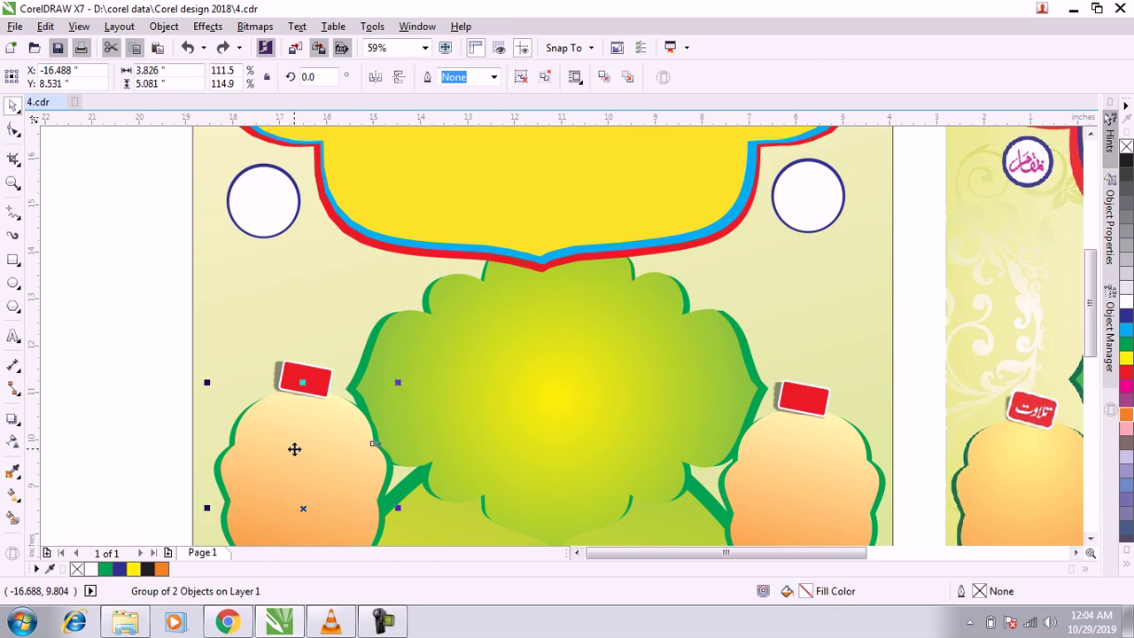
pyautogui.click(494, 368)
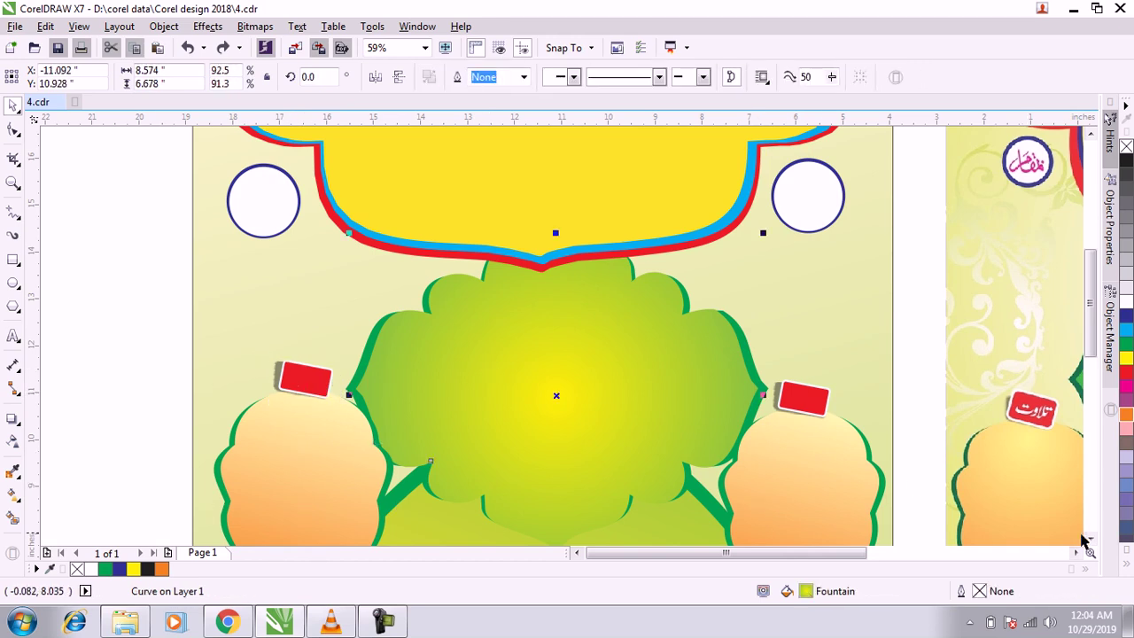
pyautogui.click(1090, 539)
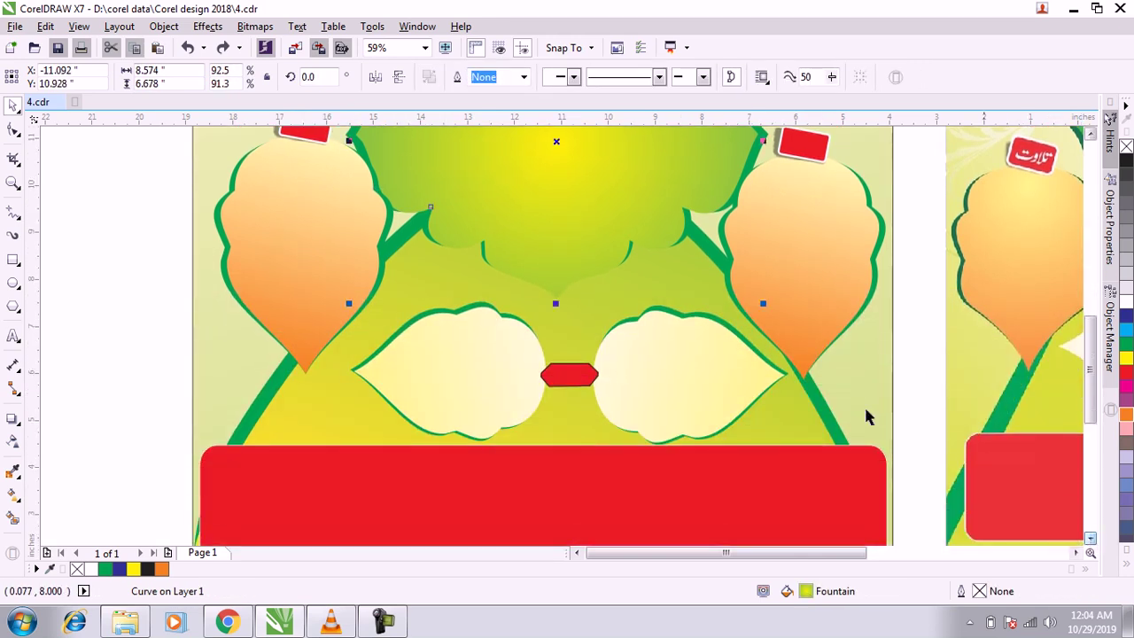
pyautogui.click(691, 324)
pyautogui.click(439, 329)
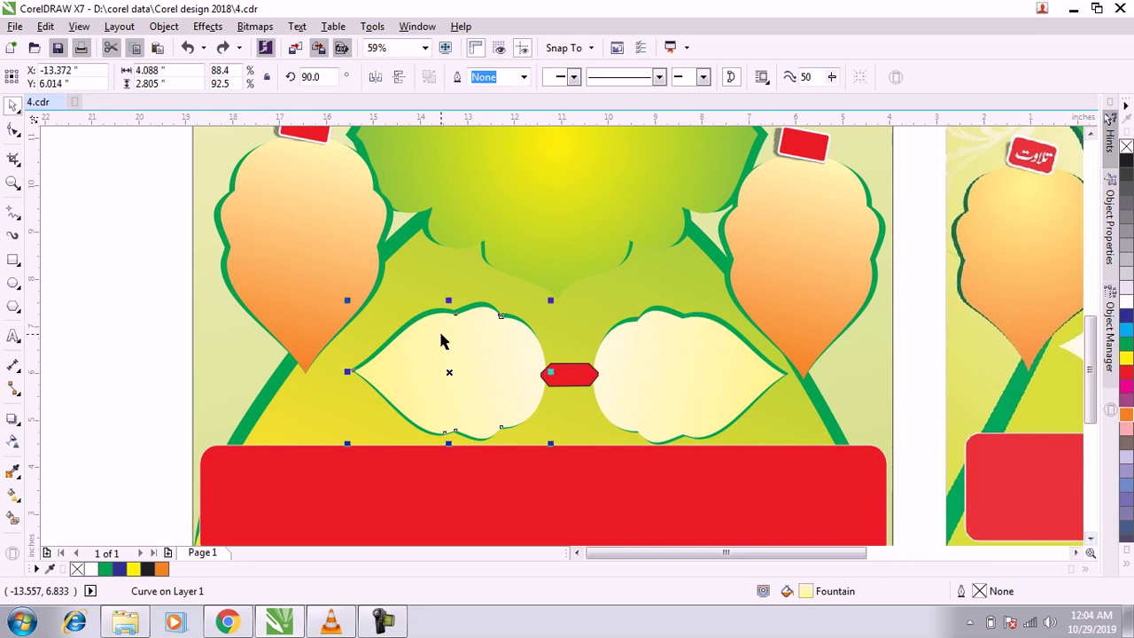
pyautogui.click(308, 225)
pyautogui.click(576, 372)
pyautogui.click(660, 376)
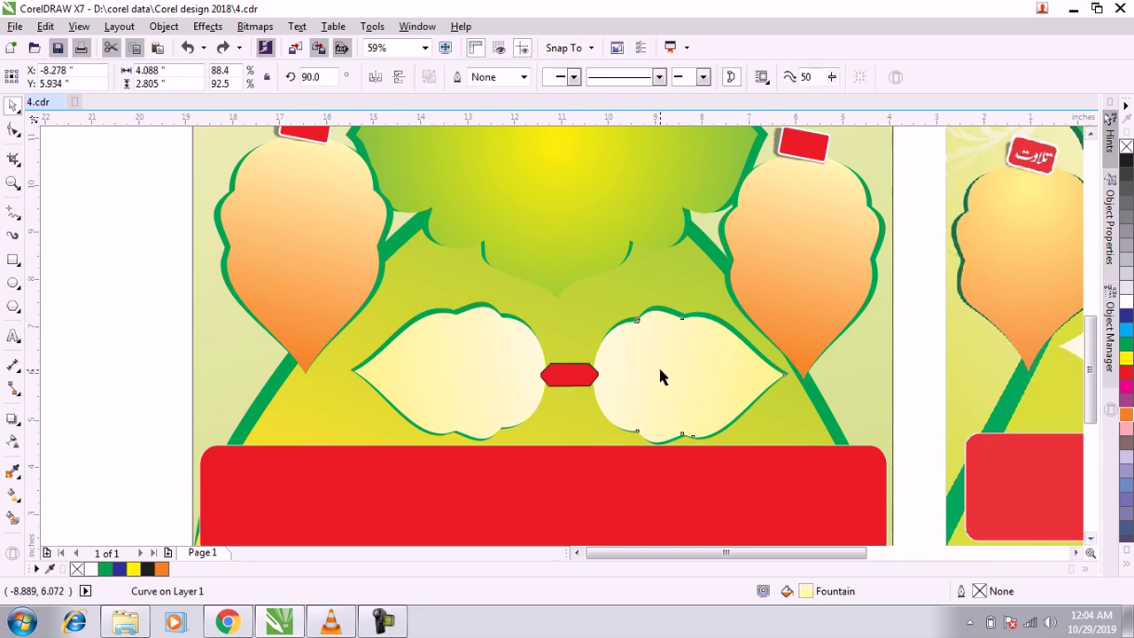
pyautogui.click(1128, 377)
pyautogui.click(1127, 331)
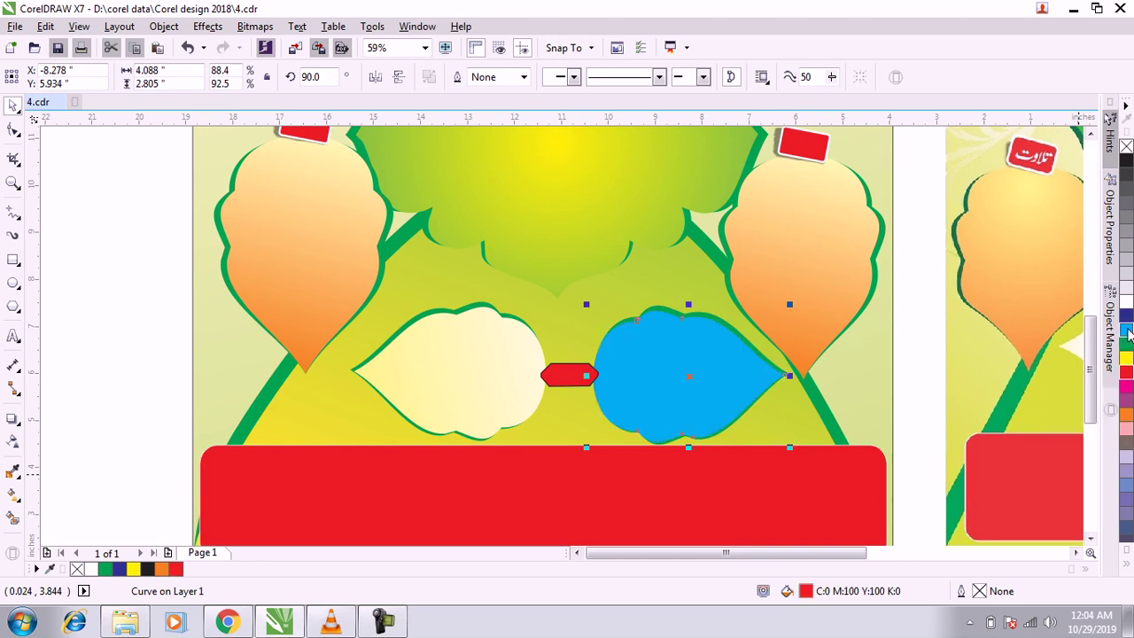
pyautogui.click(1126, 317)
pyautogui.hotkey('ctrl', 'z')
pyautogui.hotkey('ctrl', 'z')
pyautogui.hotkey('ctrl', 'z')
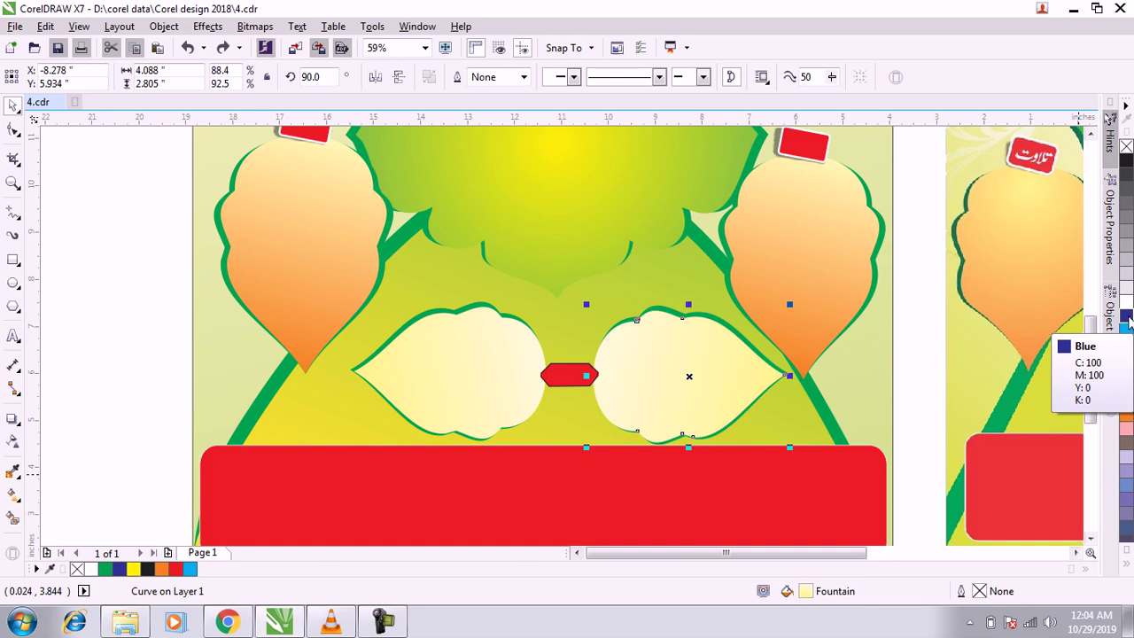
pyautogui.click(917, 413)
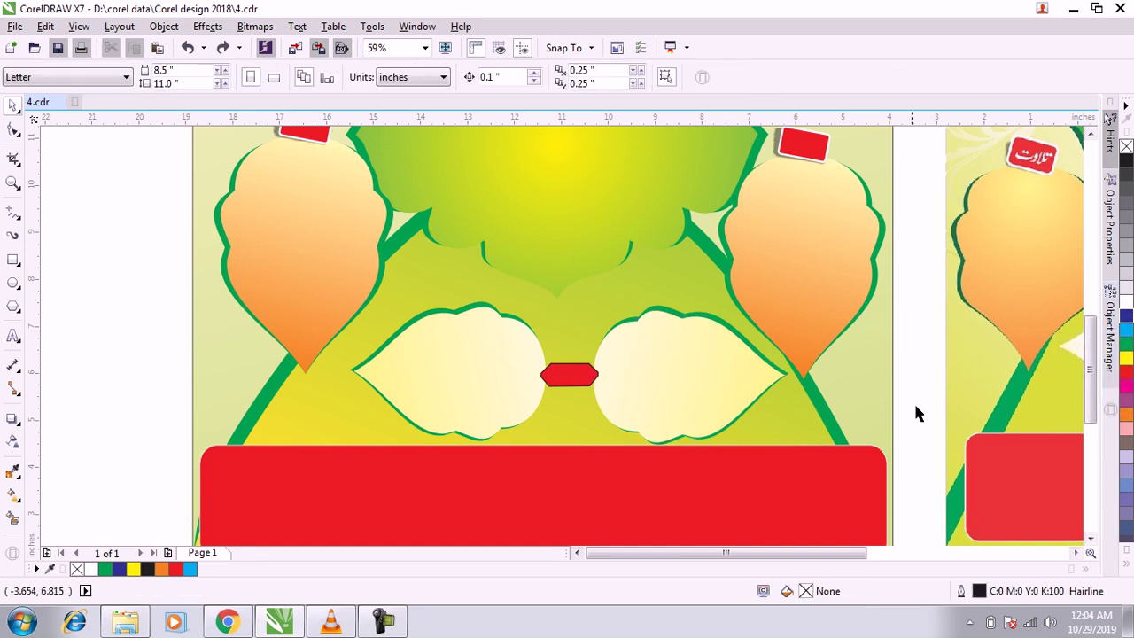
# Step: Zoom out to show both full posters and delete the 'jpg' text label
pyautogui.click(1091, 537)
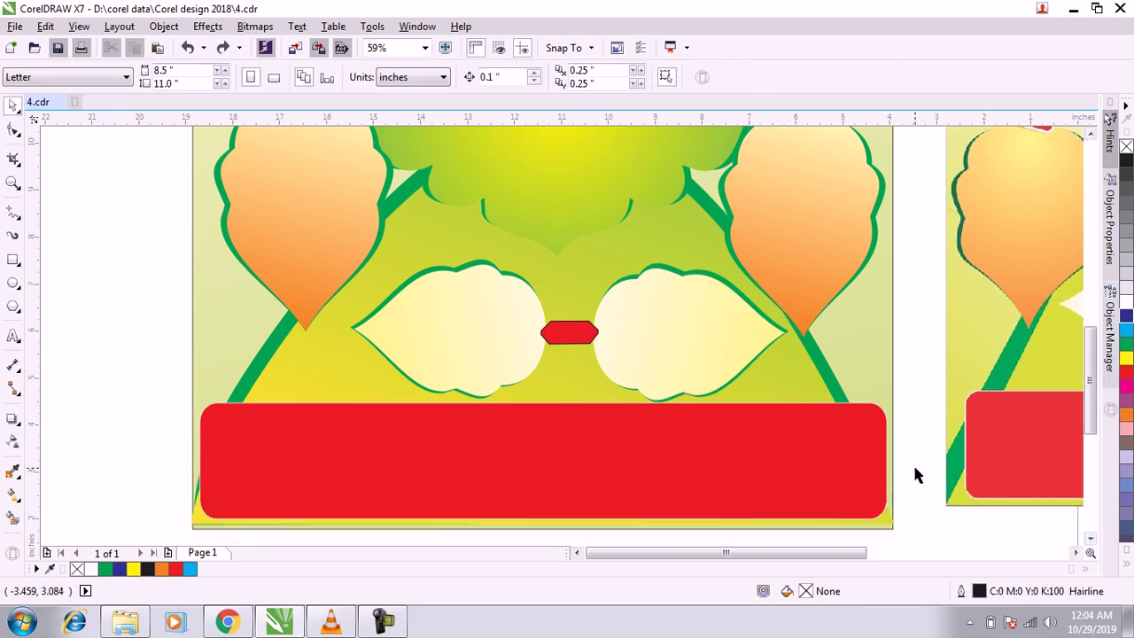
pyautogui.click(14, 183)
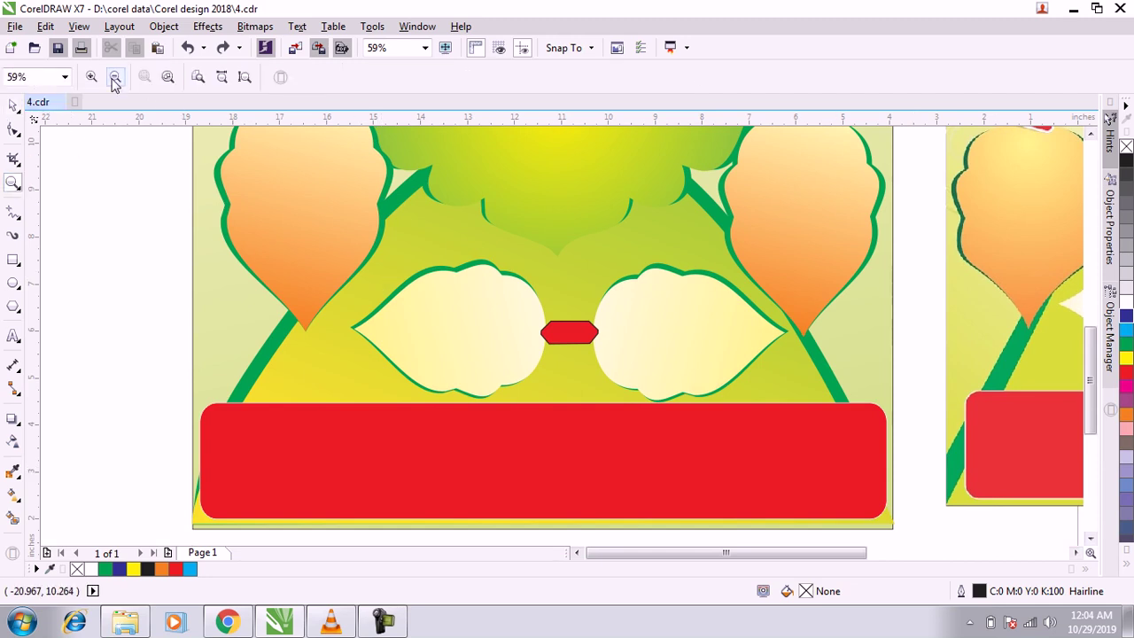
pyautogui.click(114, 79)
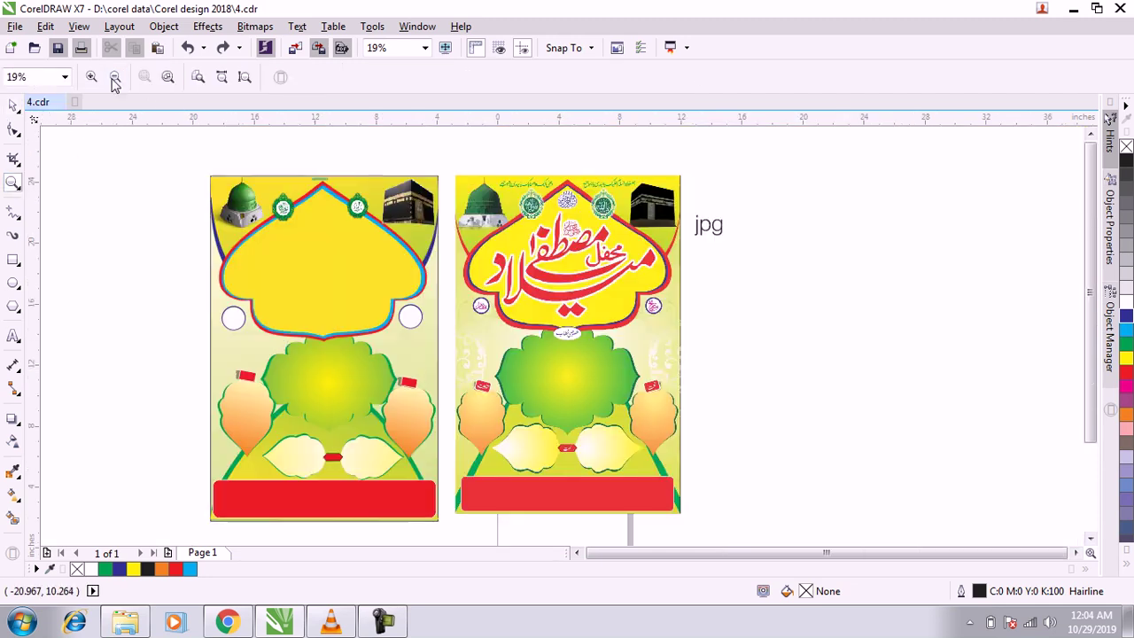
pyautogui.click(13, 106)
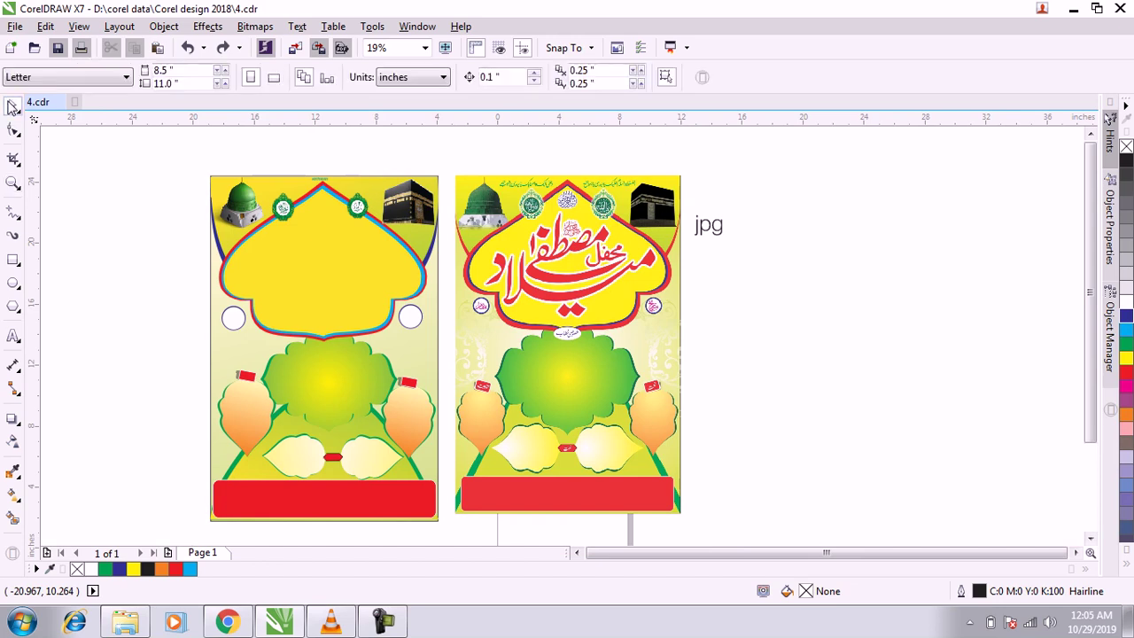
pyautogui.click(708, 227)
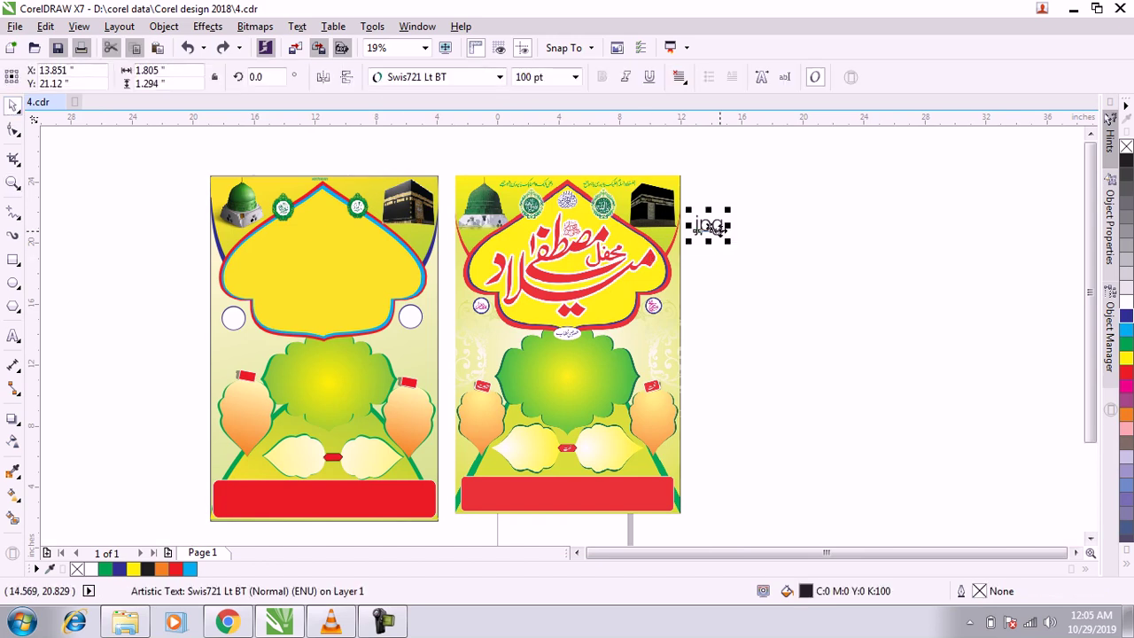
pyautogui.press('Delete')
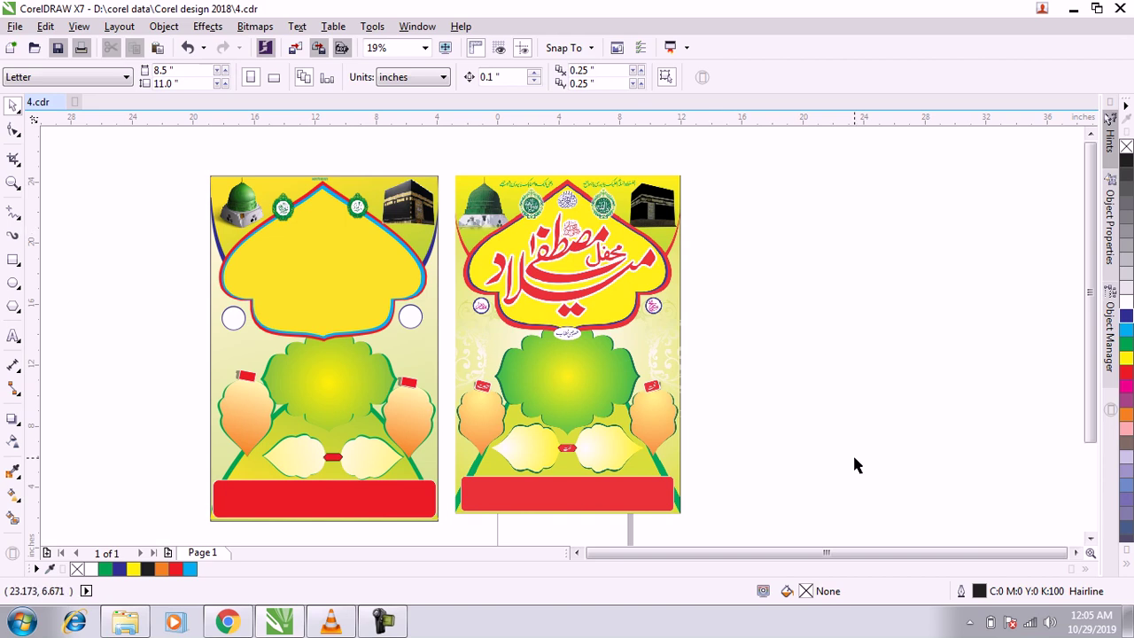
# Step: Scale the reference poster bitmap up to 101.8%, about 15.083 × 22.617 inches
pyautogui.moveTo(448, 160); pyautogui.dragTo(701, 541)
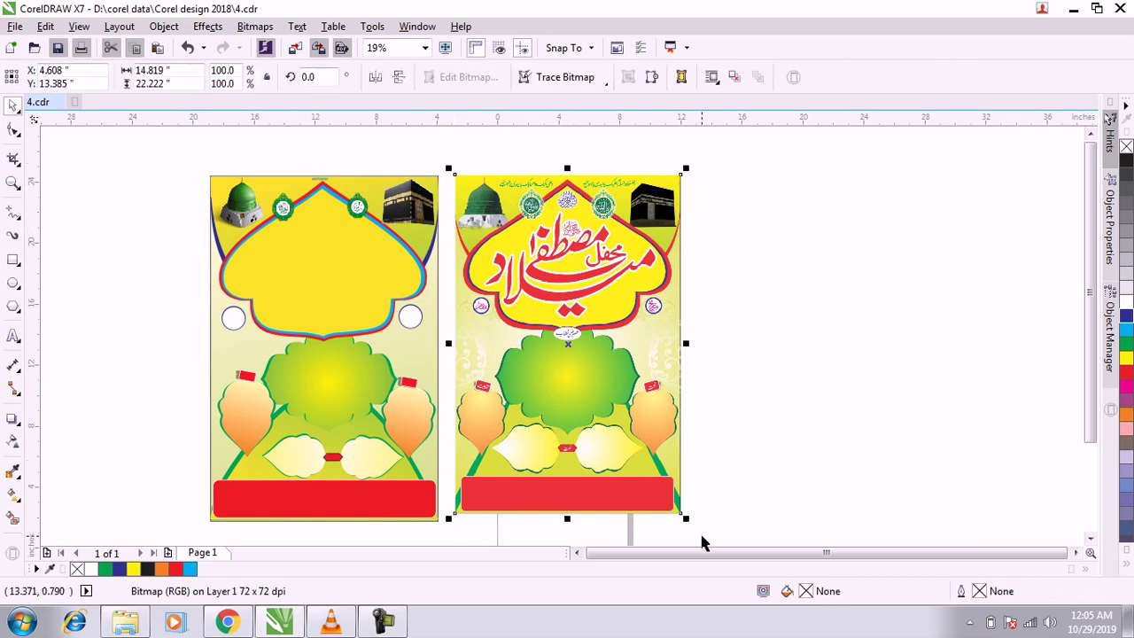
pyautogui.moveTo(686, 518); pyautogui.dragTo(693, 523)
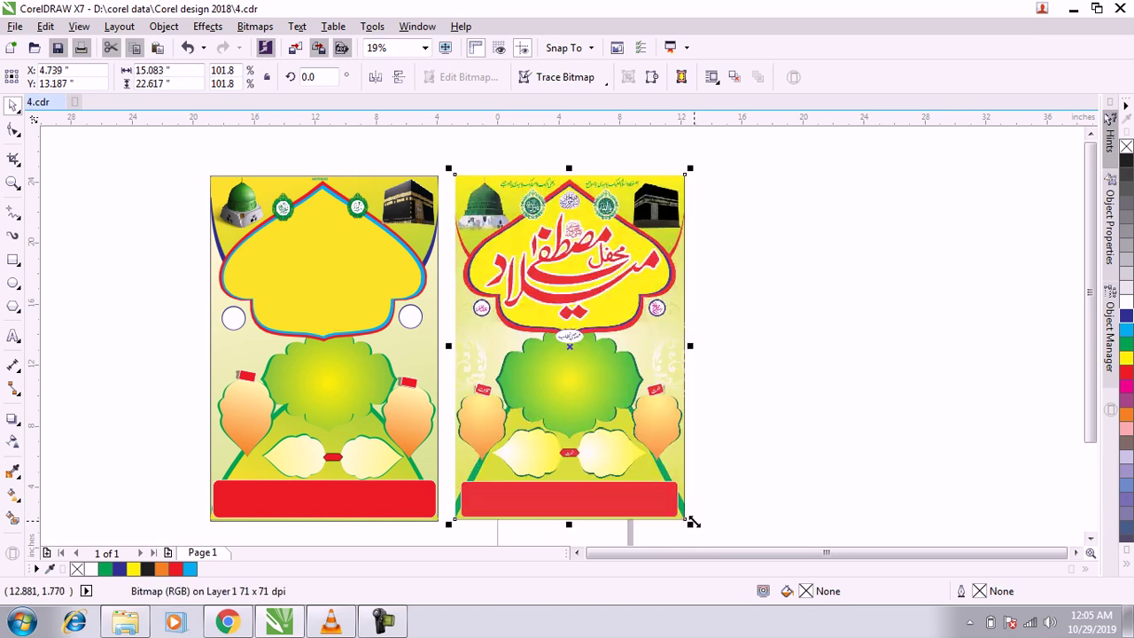
pyautogui.click(147, 156)
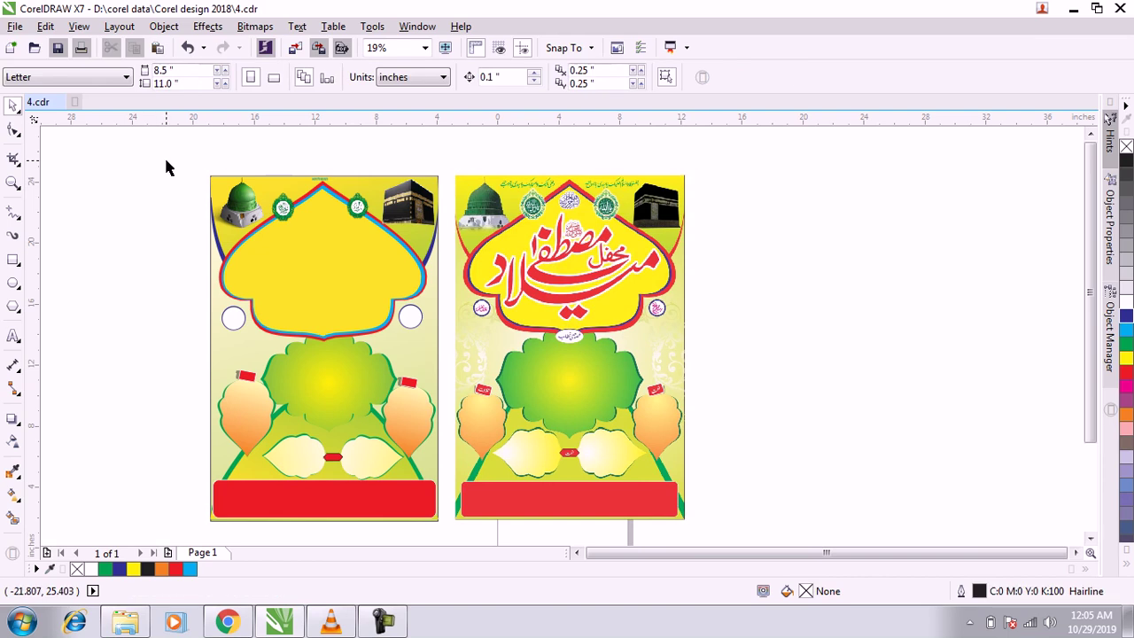
pyautogui.moveTo(233, 227); pyautogui.dragTo(448, 504)
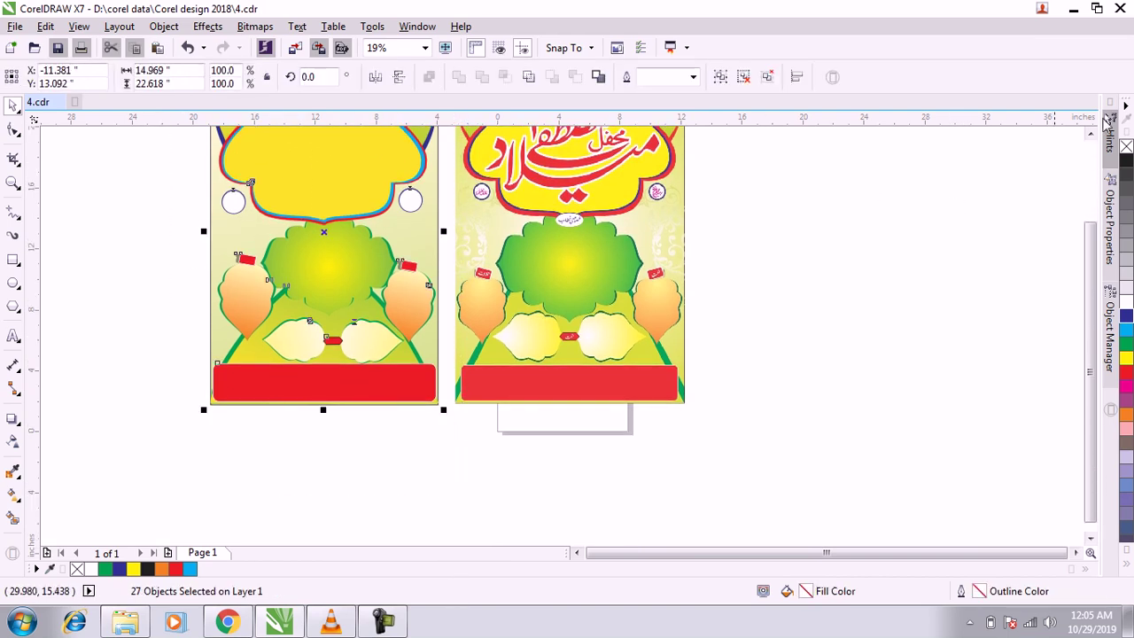
# Step: Move all 27 design objects left, widening the gap from the reference poster
pyautogui.scroll(1, 651, 282)
pyautogui.scroll(1, 651, 281)
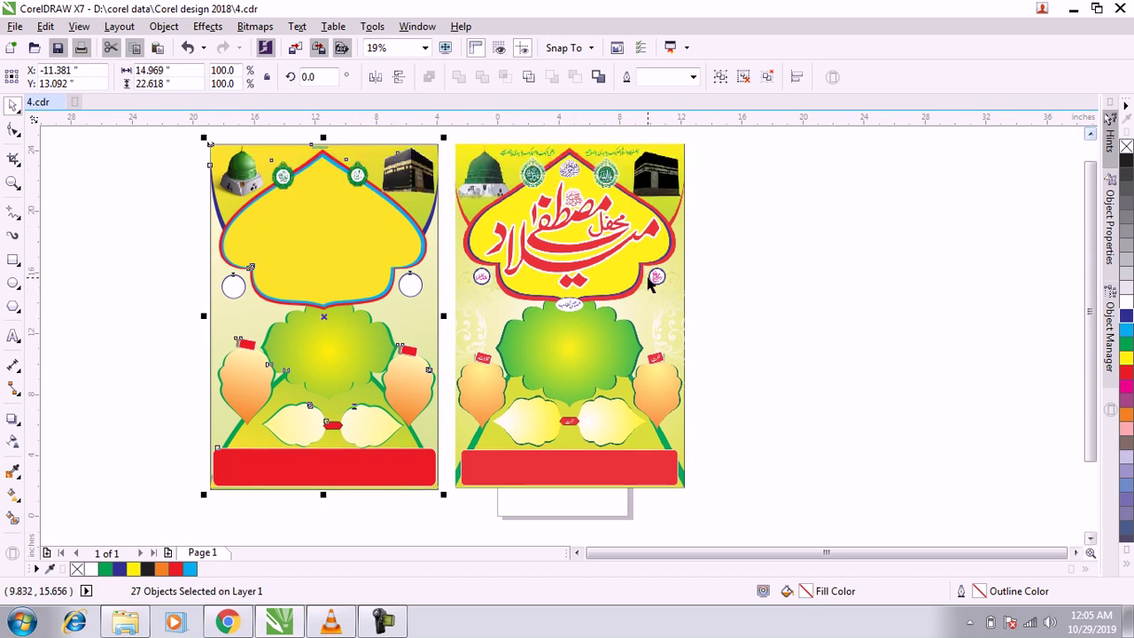
pyautogui.moveTo(320, 317); pyautogui.dragTo(266, 320)
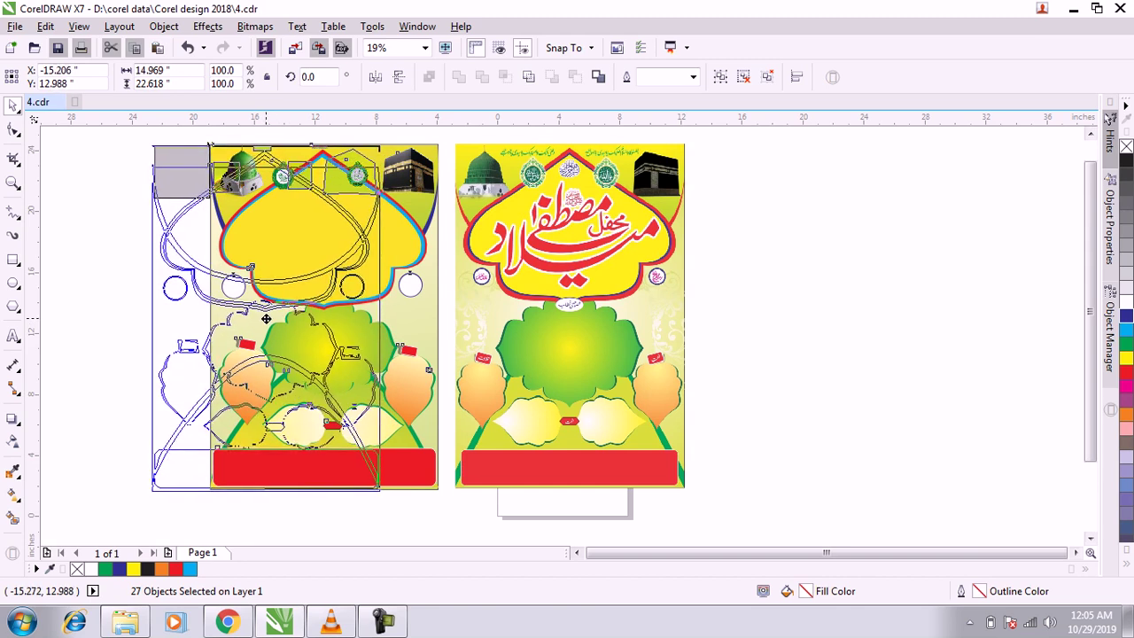
pyautogui.moveTo(265, 319); pyautogui.dragTo(266, 319)
pyautogui.click(120, 302)
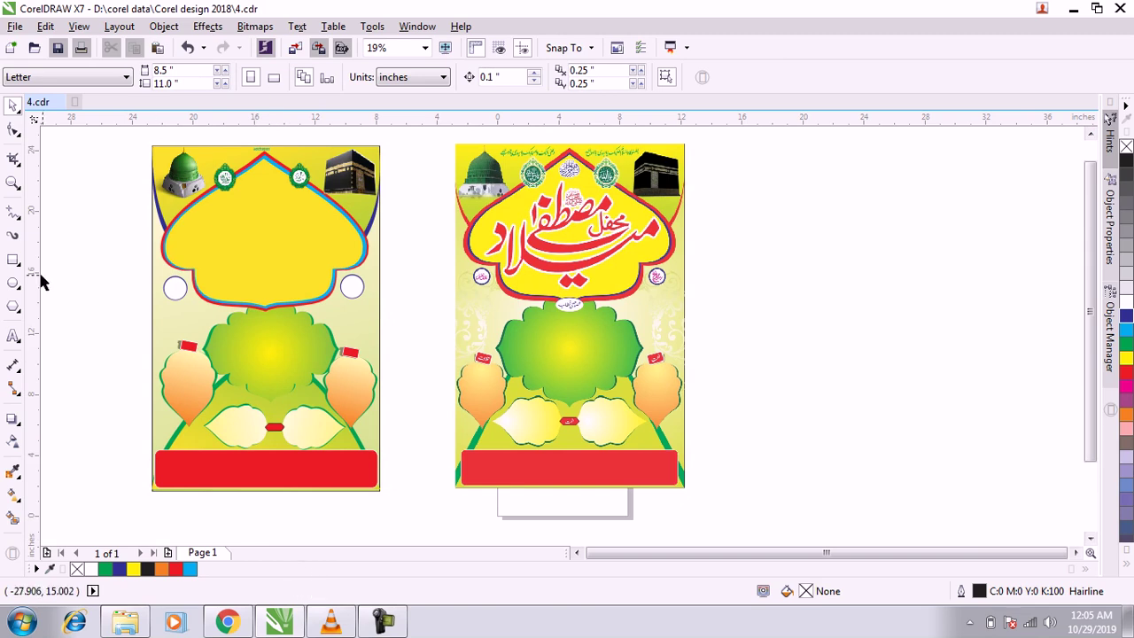
# Step: Try placing a text object beside the reference poster, then minimise CorelDRAW
pyautogui.click(14, 338)
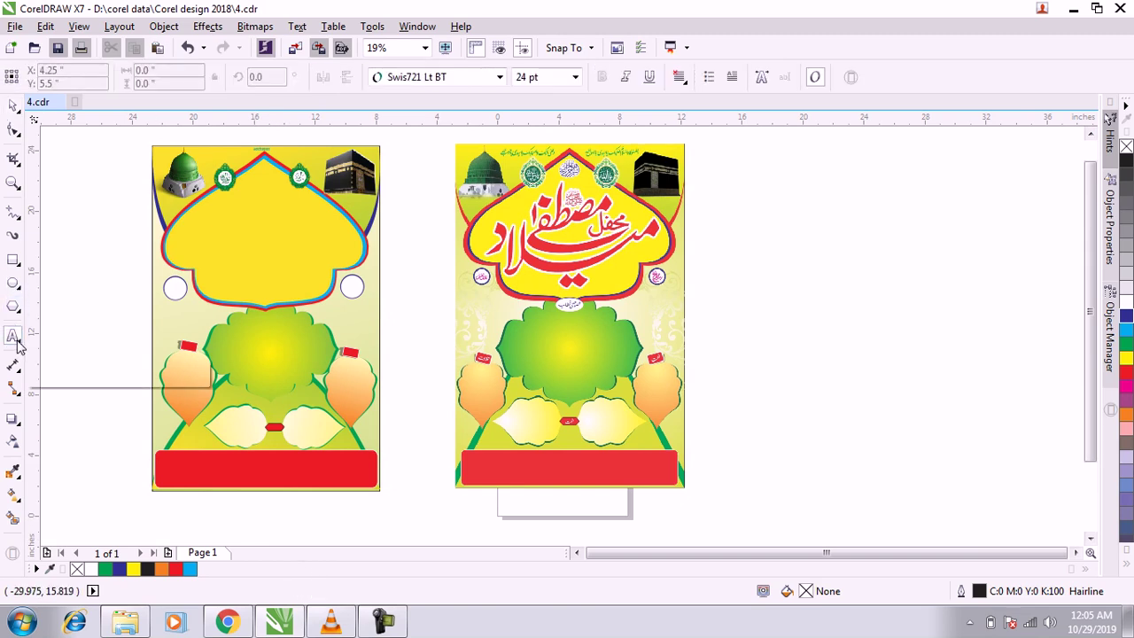
pyautogui.click(745, 256)
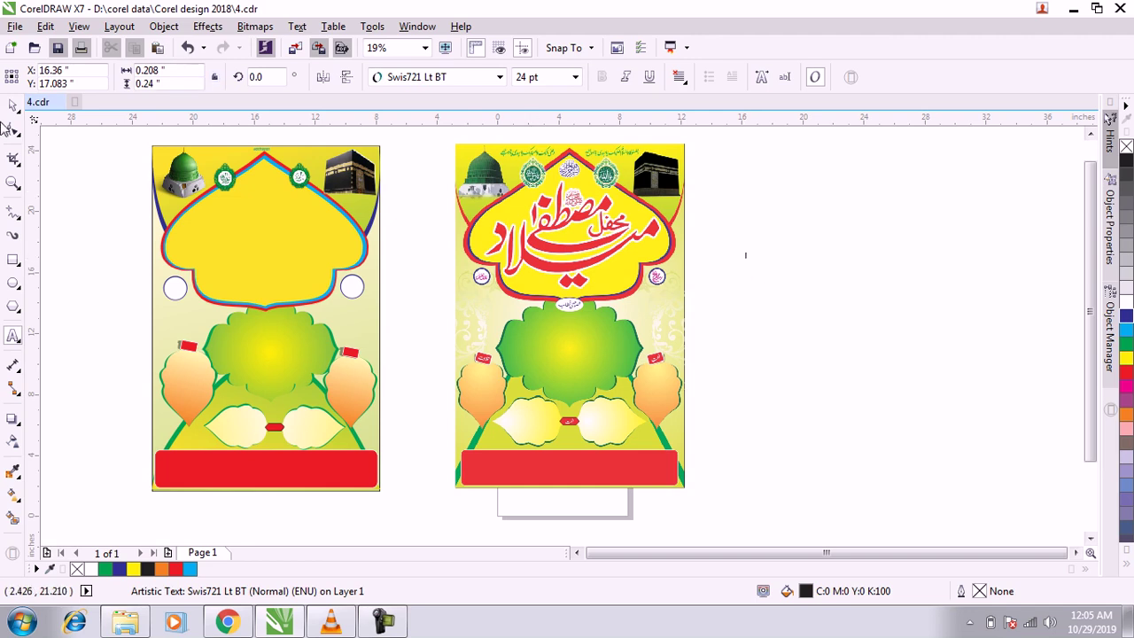
pyautogui.click(13, 106)
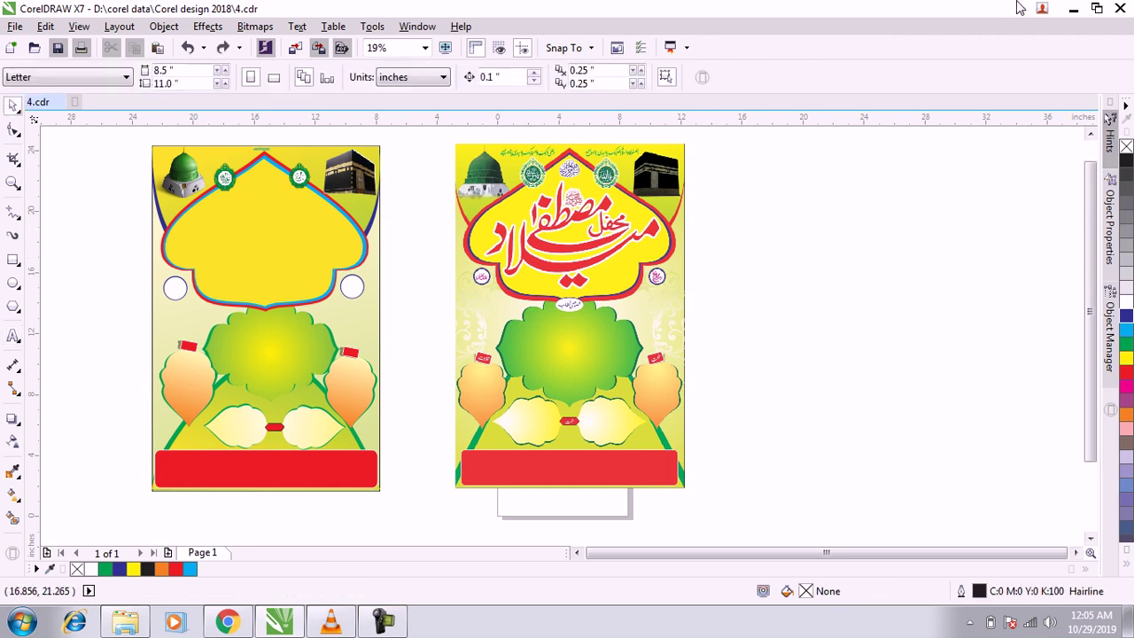
pyautogui.click(1071, 9)
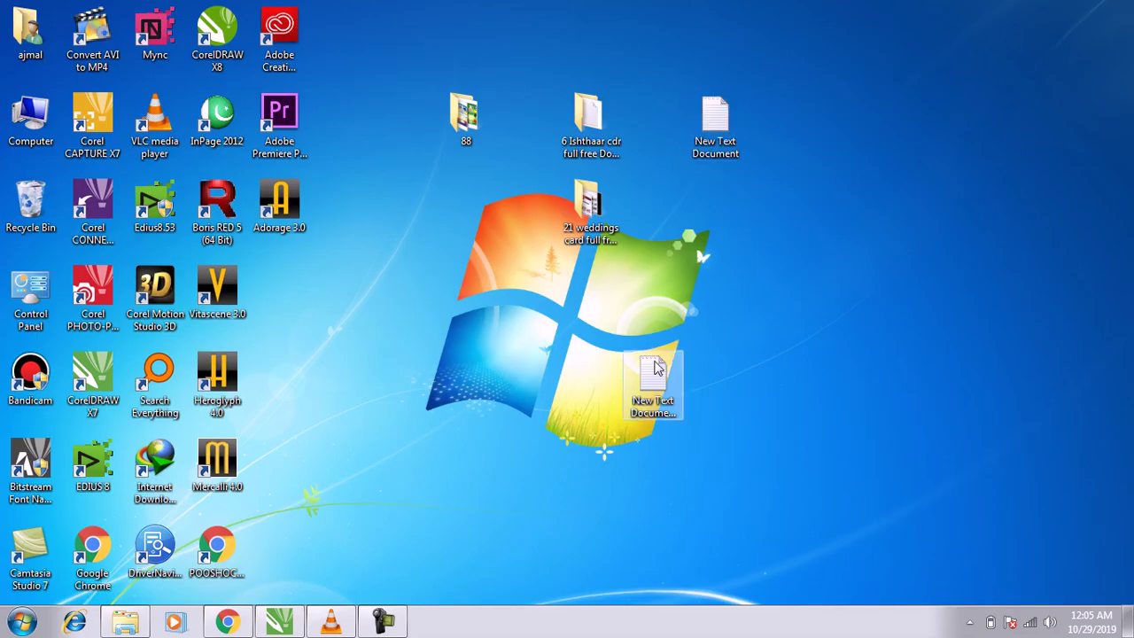
# Step: Open New Text Document (2) from the desktop and type 'duao mai yad rakhy'
pyautogui.doubleClick(653, 376)
pyautogui.write('duao mai yad rahy')
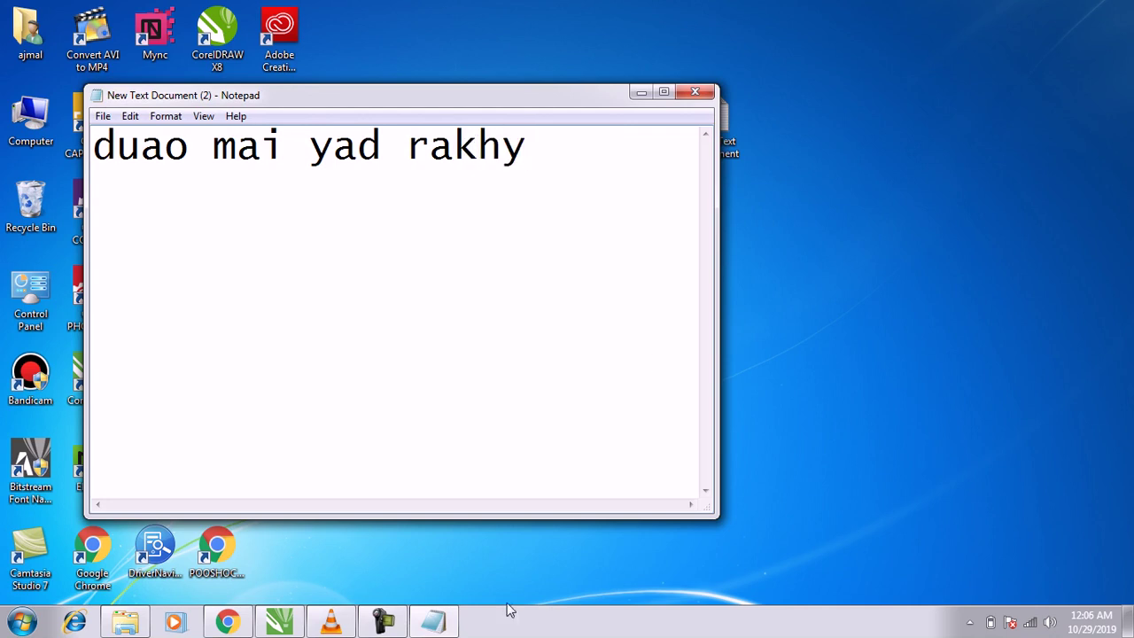